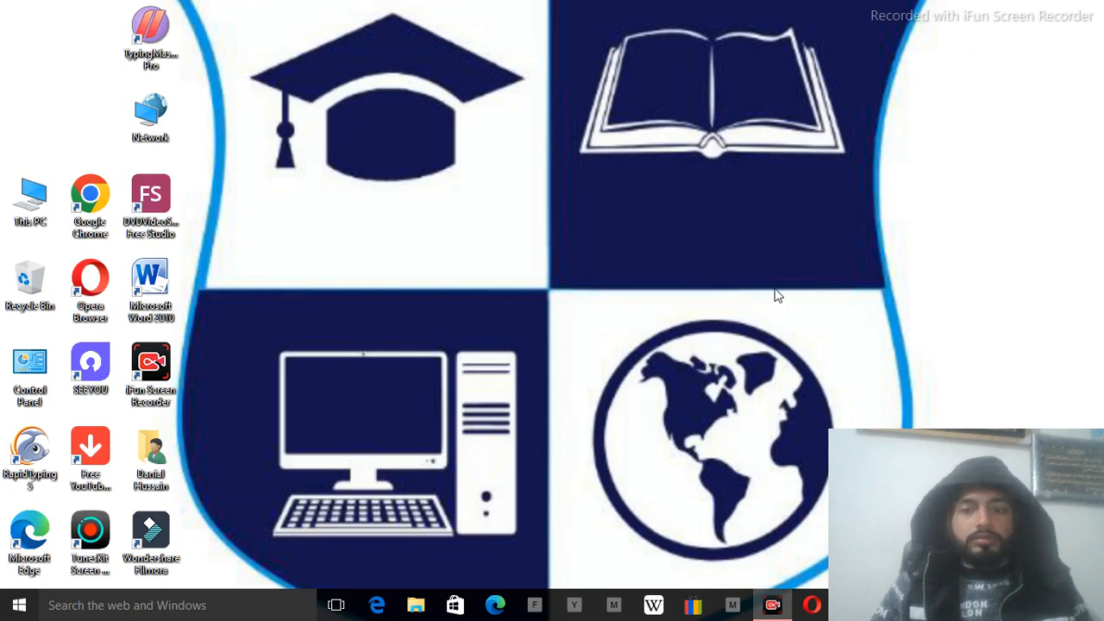
- Start Microsoft Word with a blank document, bring up the page layout options and maximize the window
double_click(143, 298)
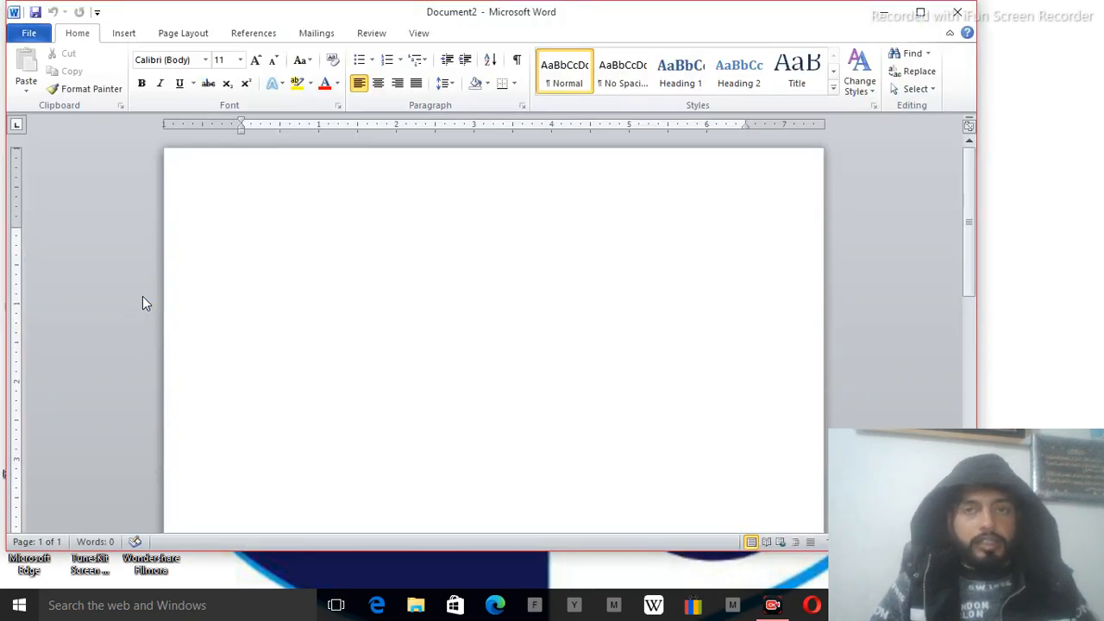
left_click(185, 35)
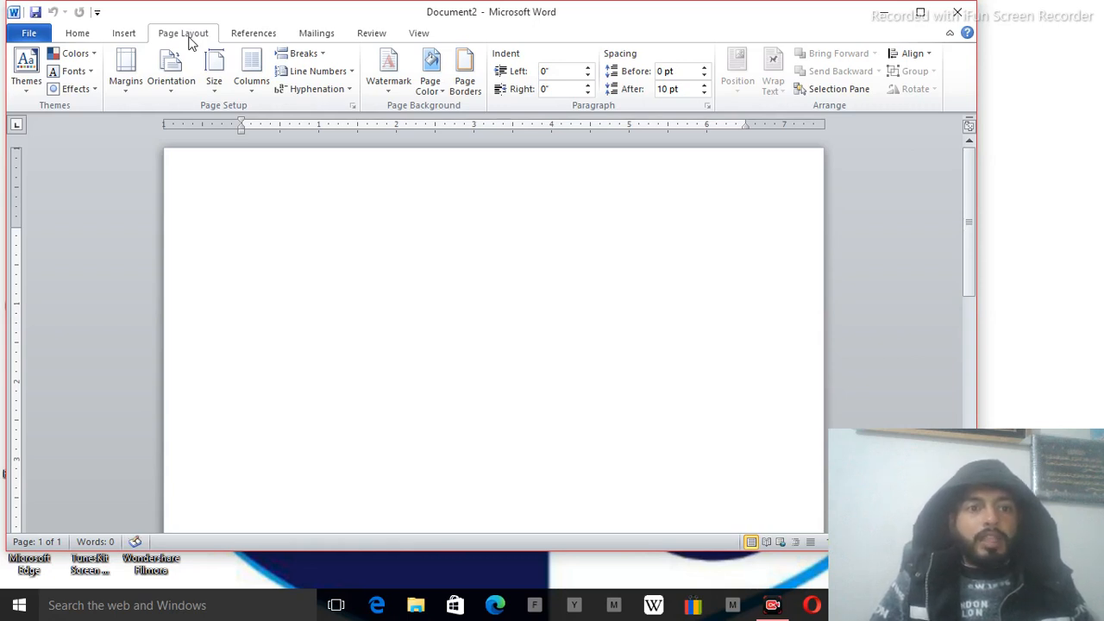
left_click(923, 12)
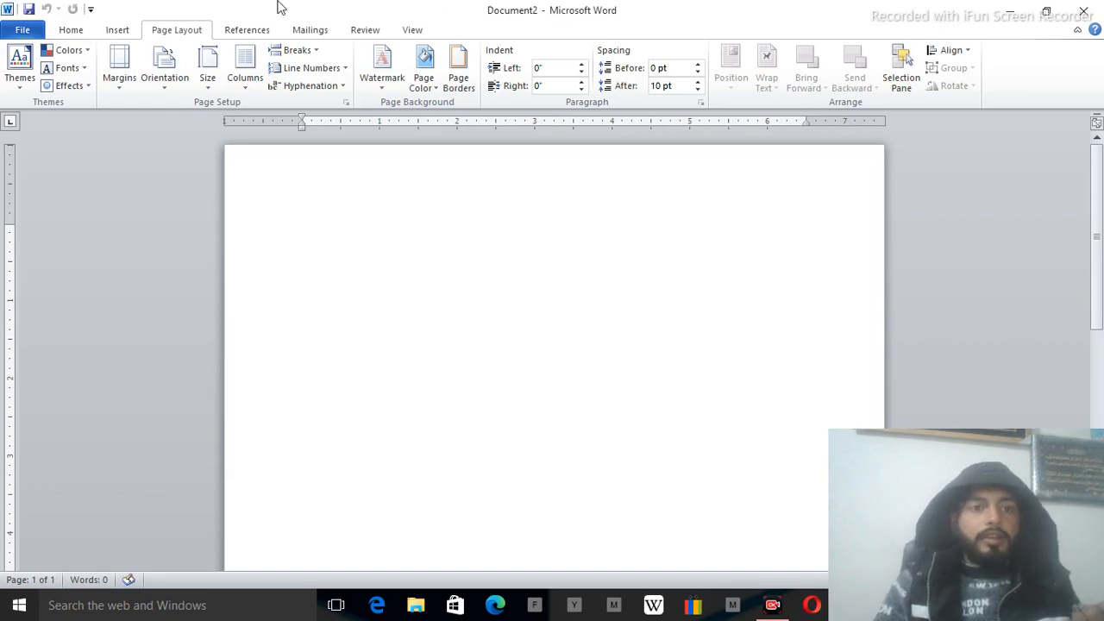
- Switch the page orientation to Landscape and back to Portrait, two times in a row
left_click(166, 77)
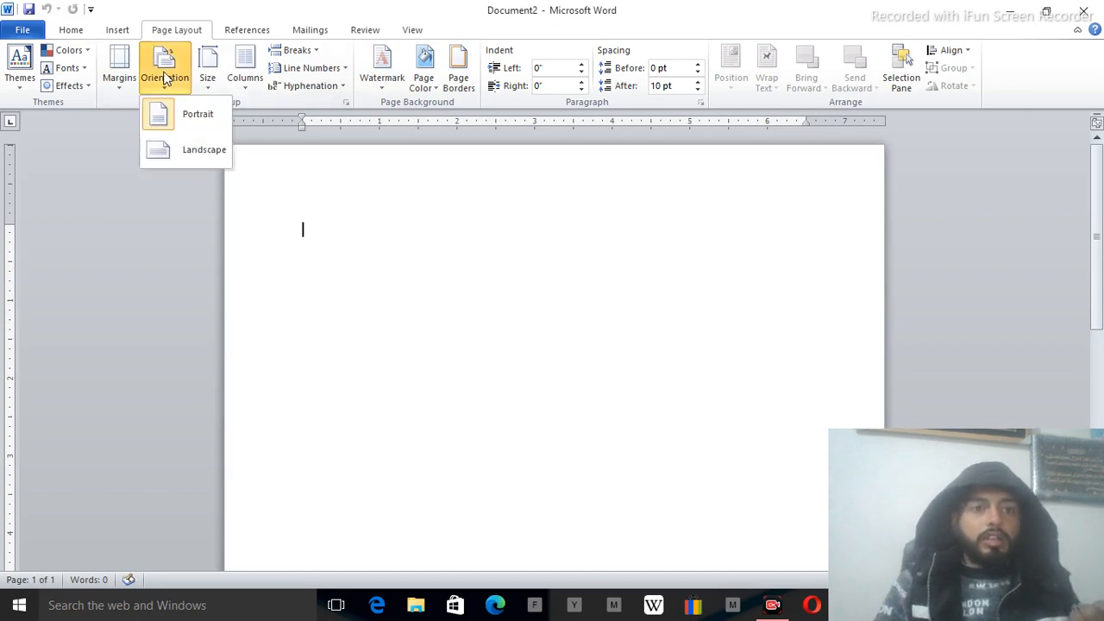
left_click(192, 155)
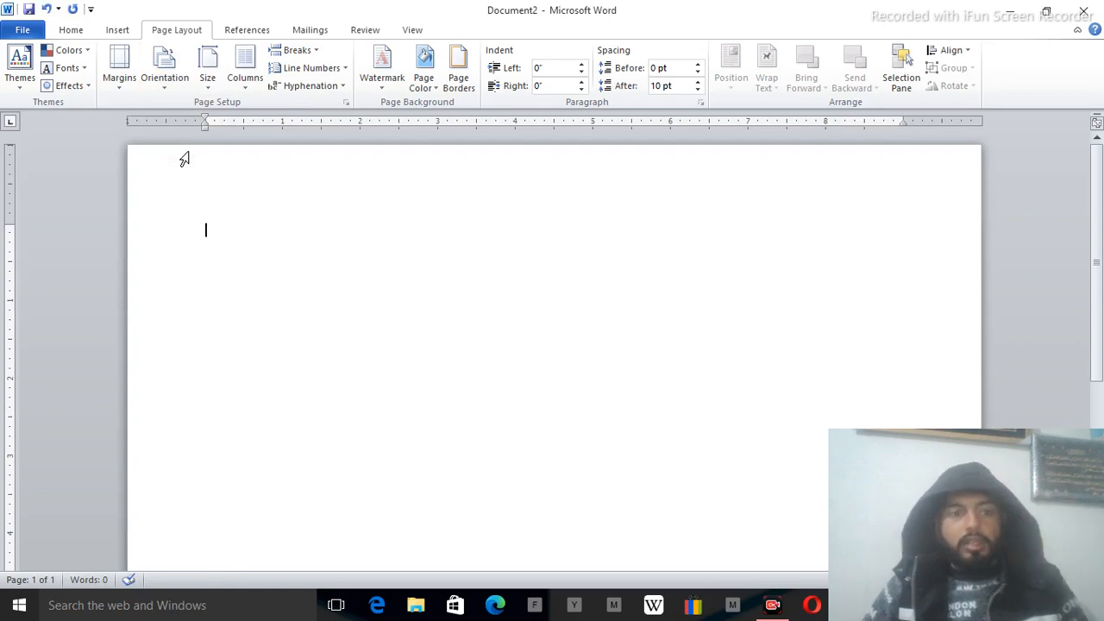
left_click(177, 75)
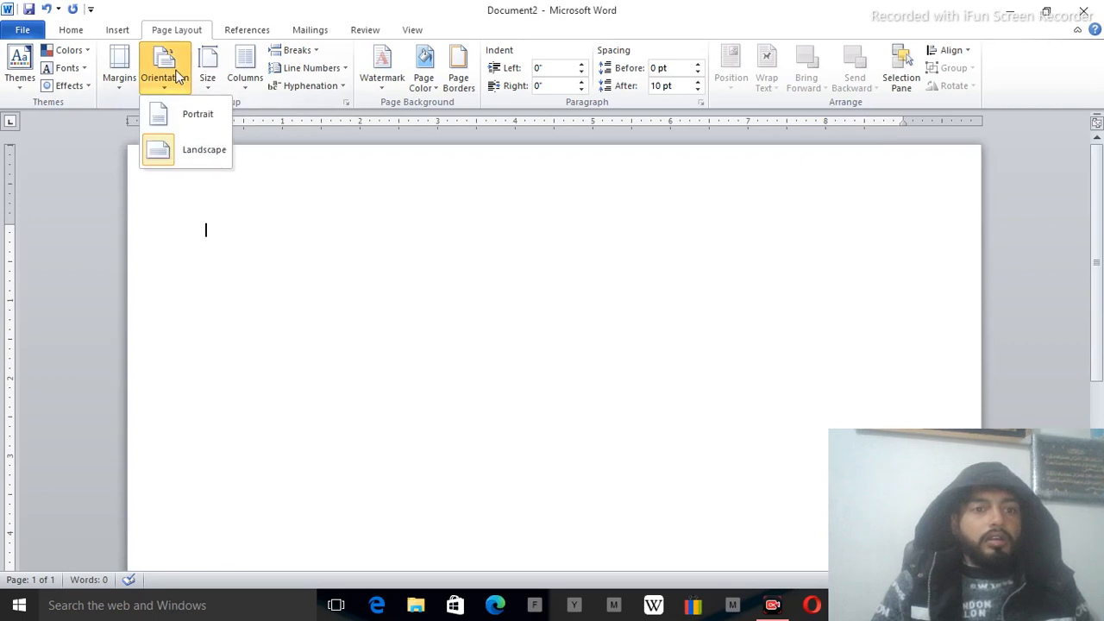
left_click(196, 115)
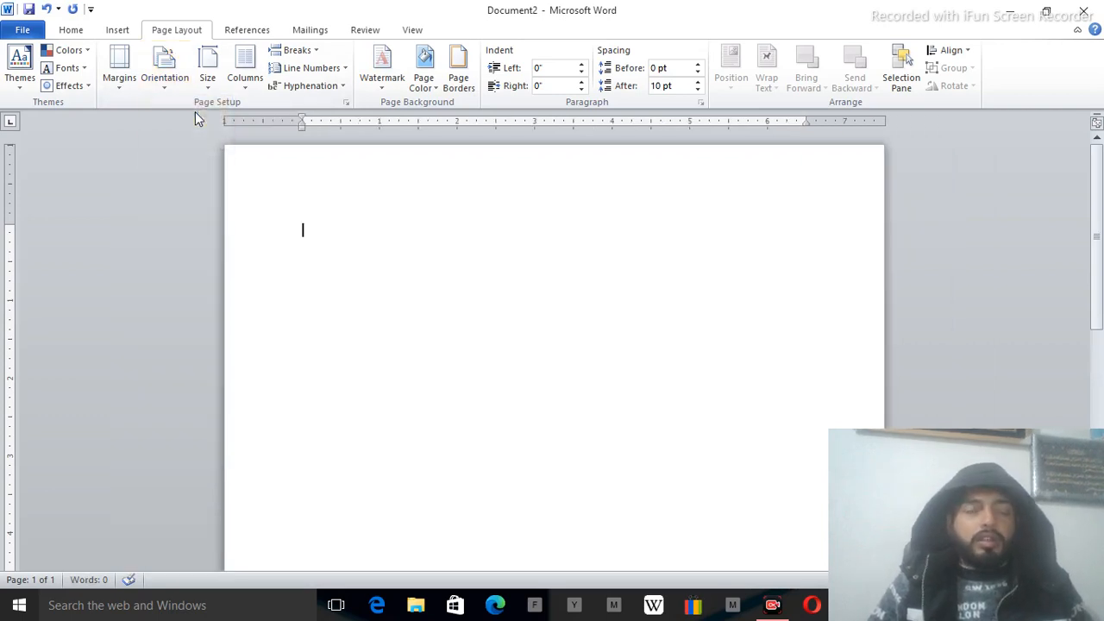
left_click(180, 81)
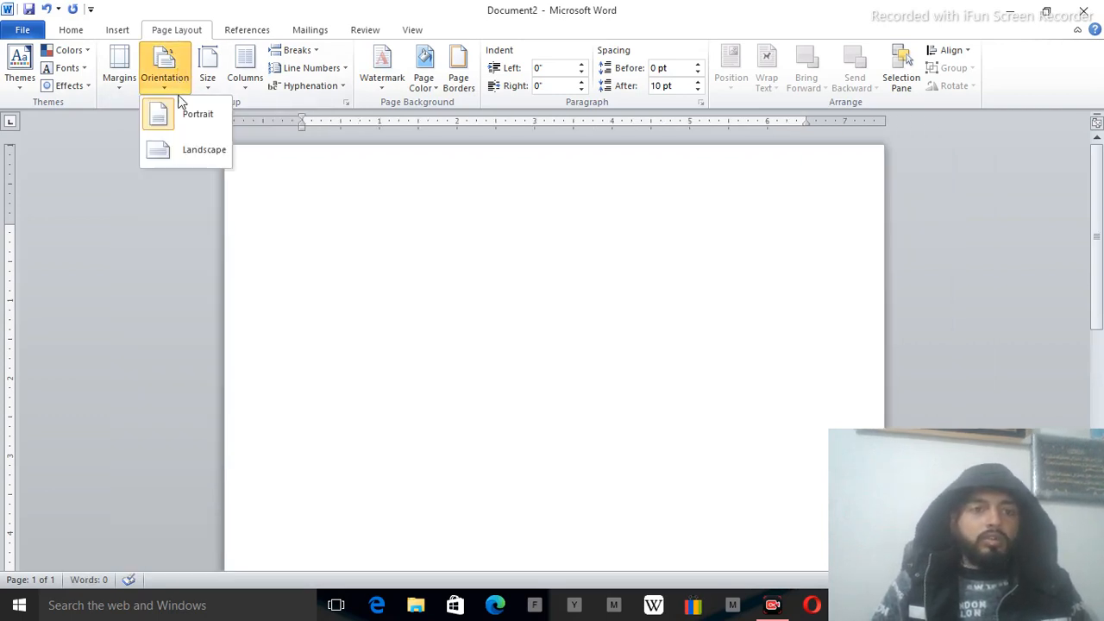
left_click(192, 151)
left_click(186, 81)
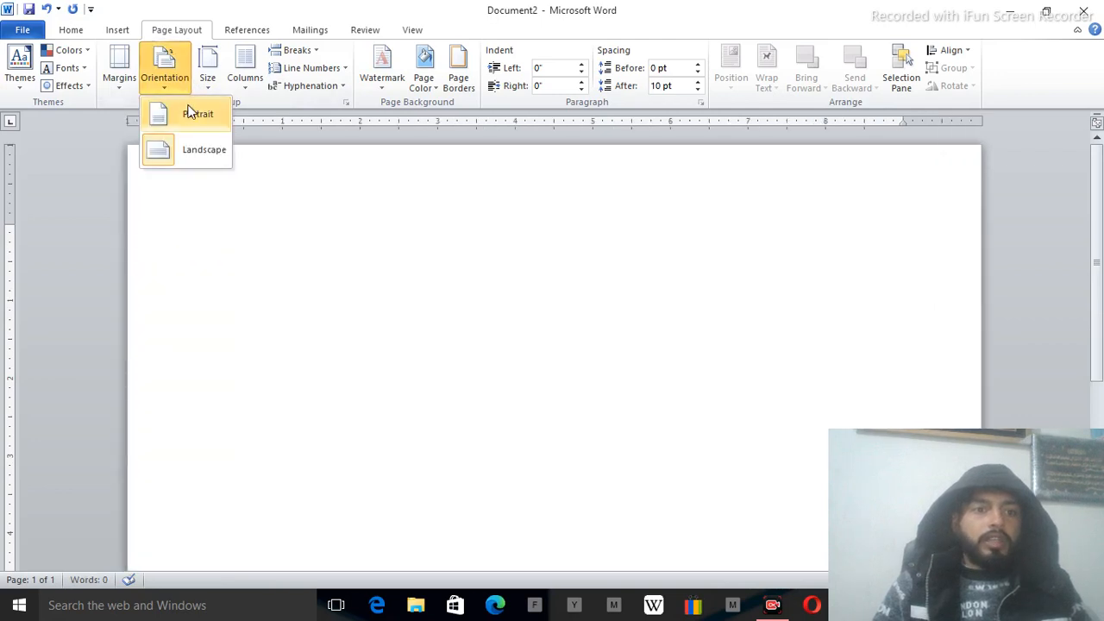
left_click(192, 114)
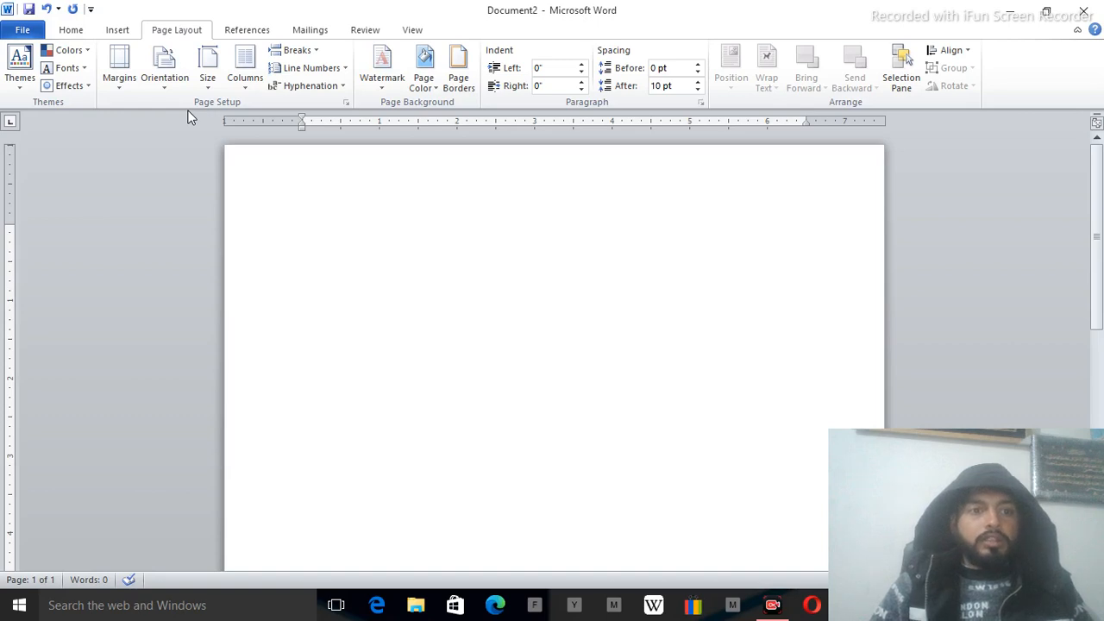
- Apply the Normal, Narrow, Moderate and Wide margin presets in turn, and return the page to Normal margins
left_click(133, 83)
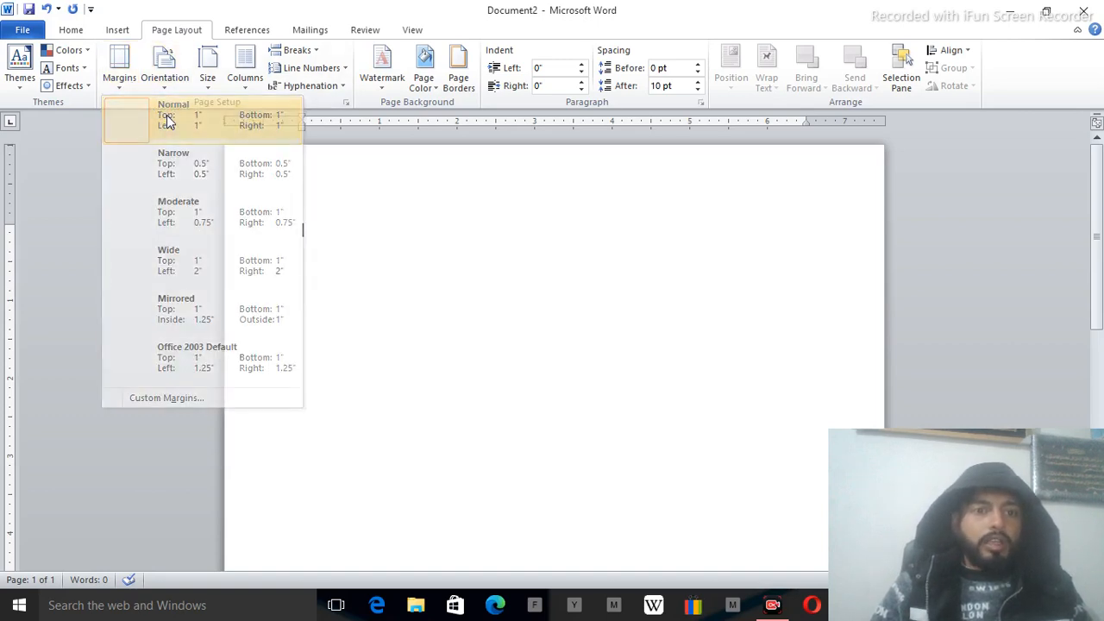
left_click(169, 121)
left_click(127, 71)
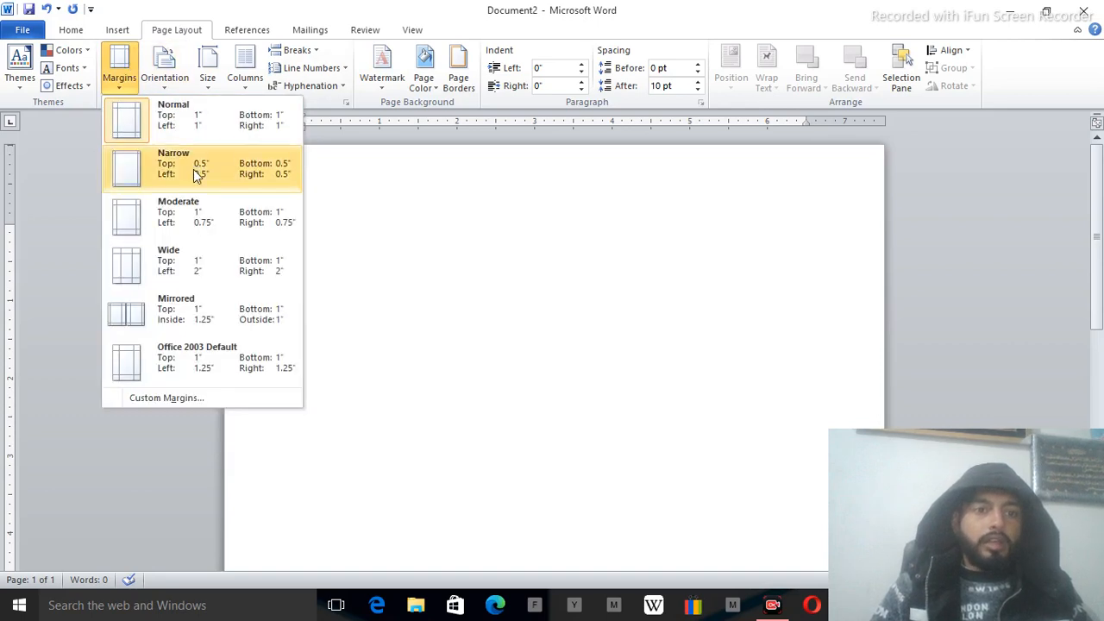
left_click(193, 169)
left_click(127, 76)
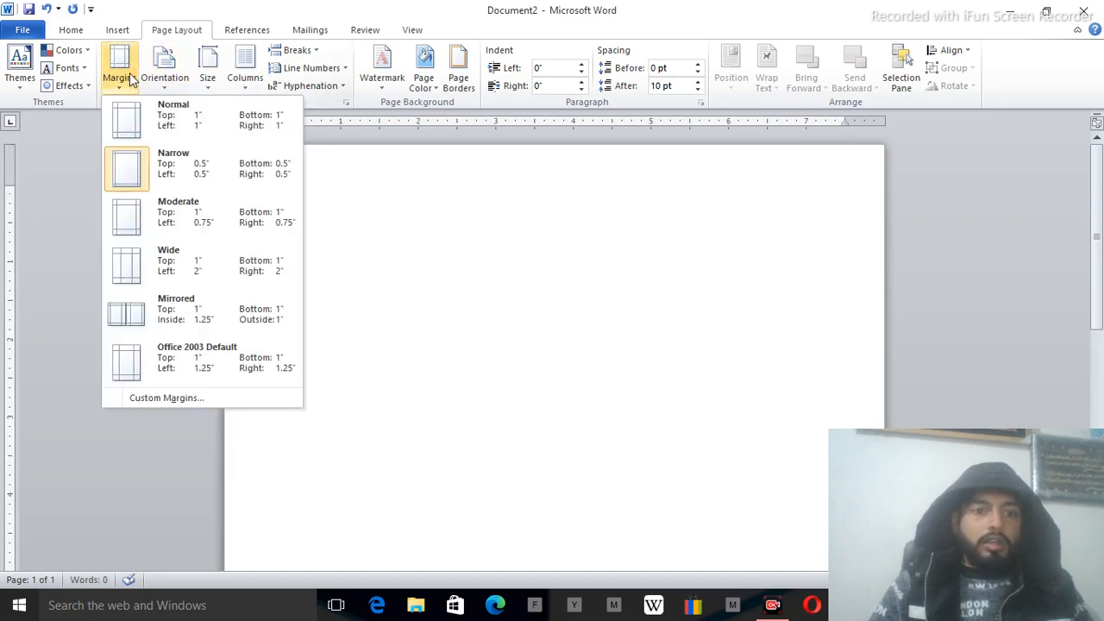
left_click(203, 203)
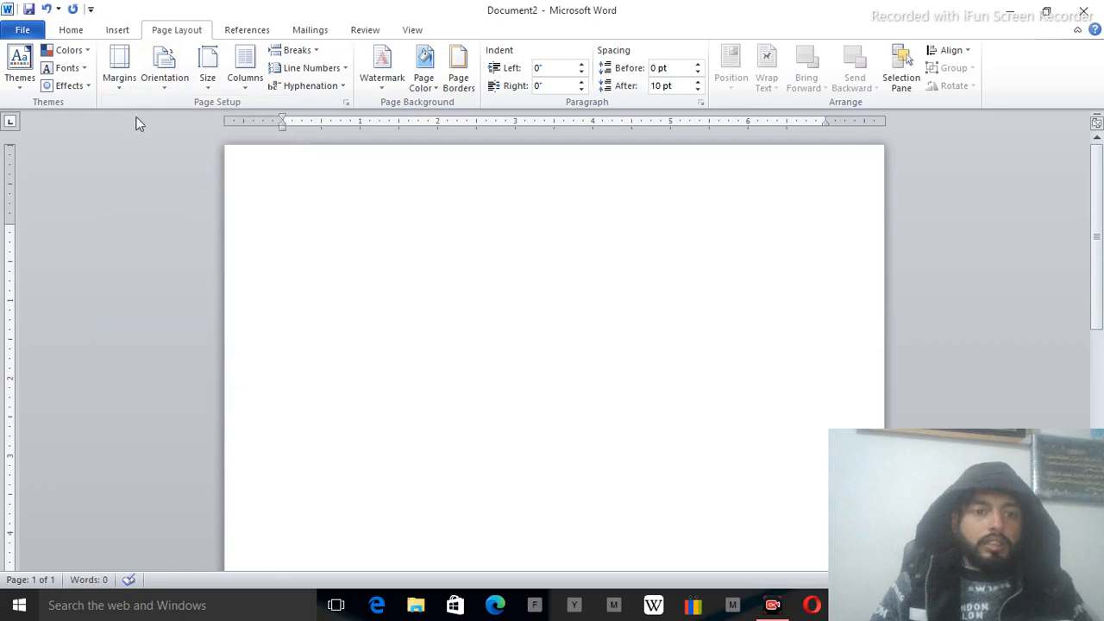
left_click(118, 88)
left_click(168, 271)
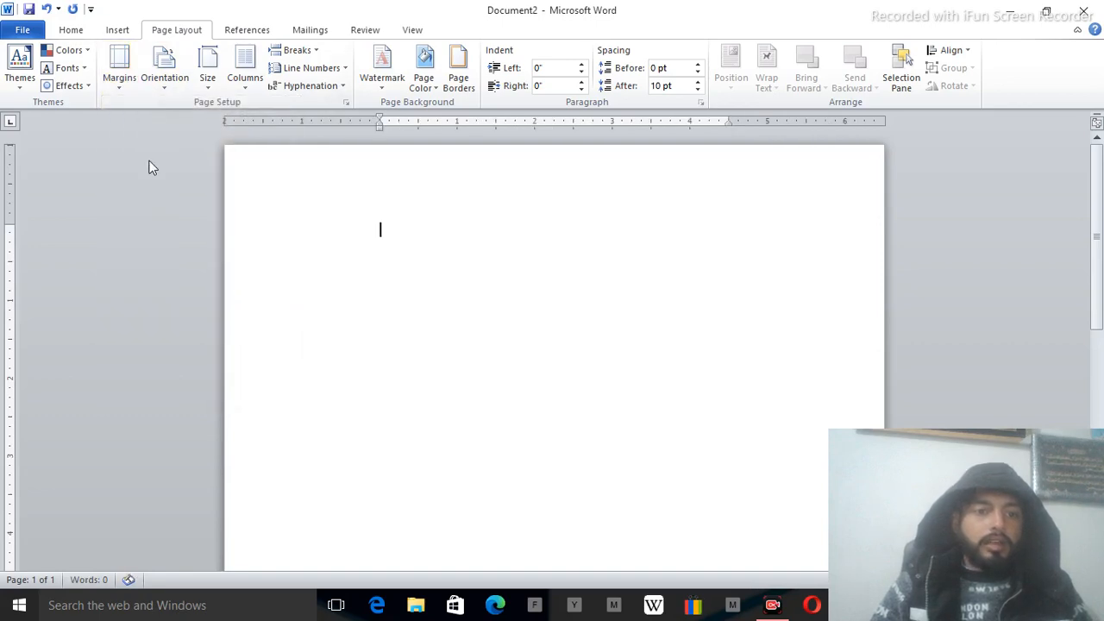
left_click(116, 73)
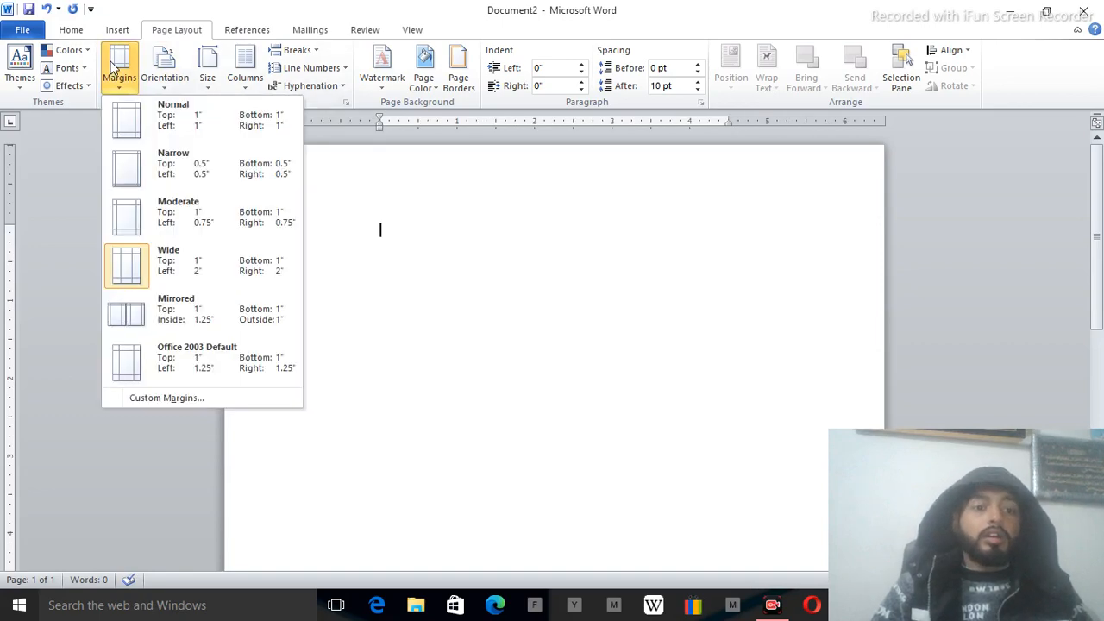
left_click(230, 116)
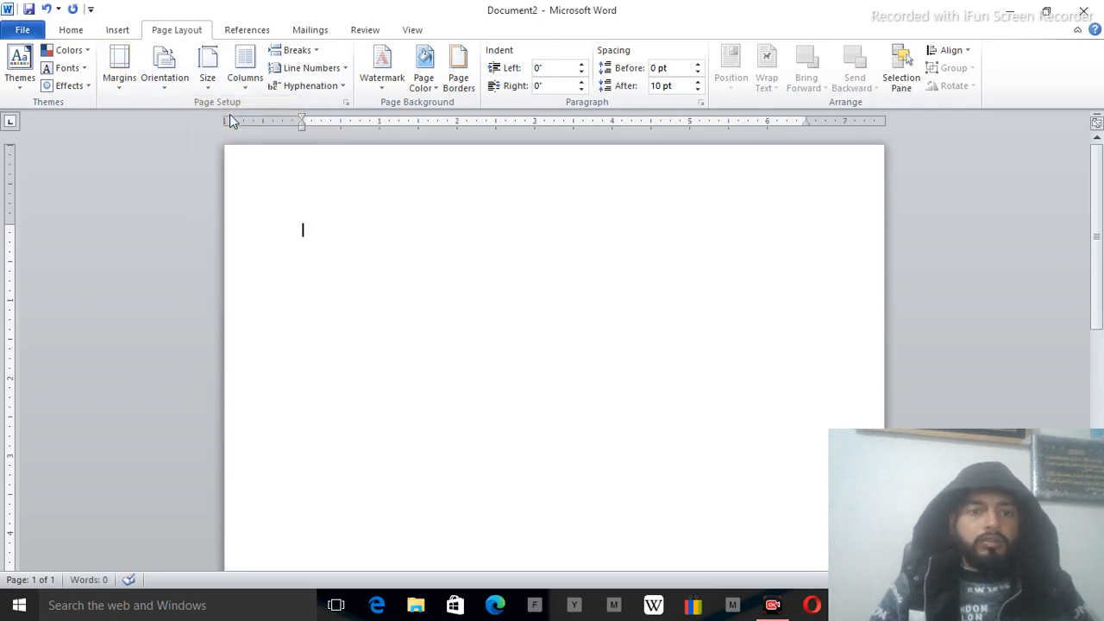
left_click(119, 73)
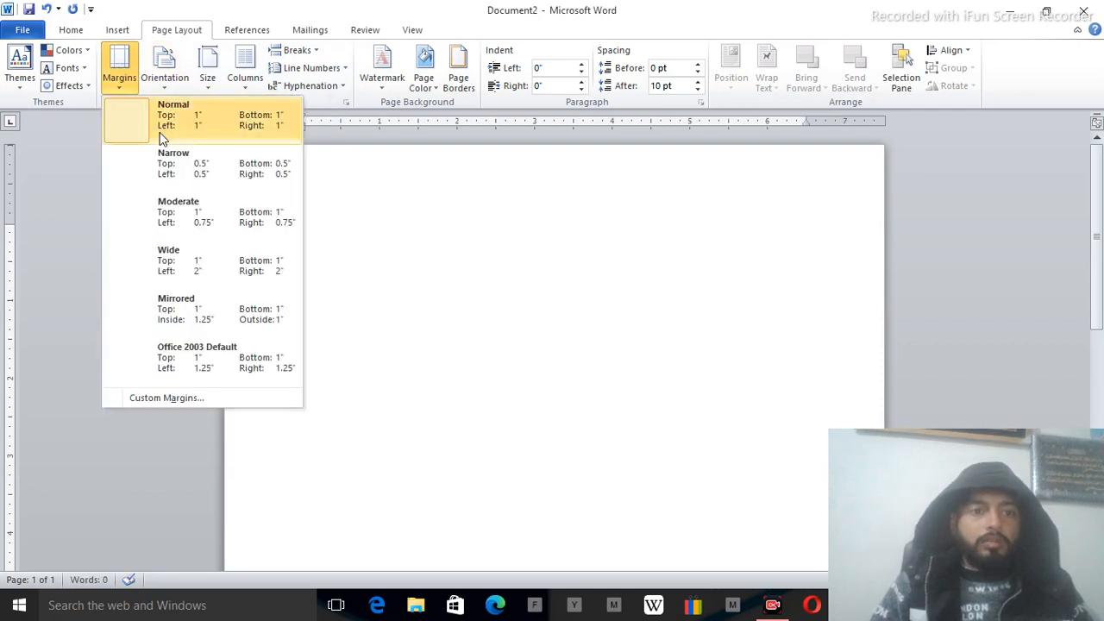
left_click(144, 111)
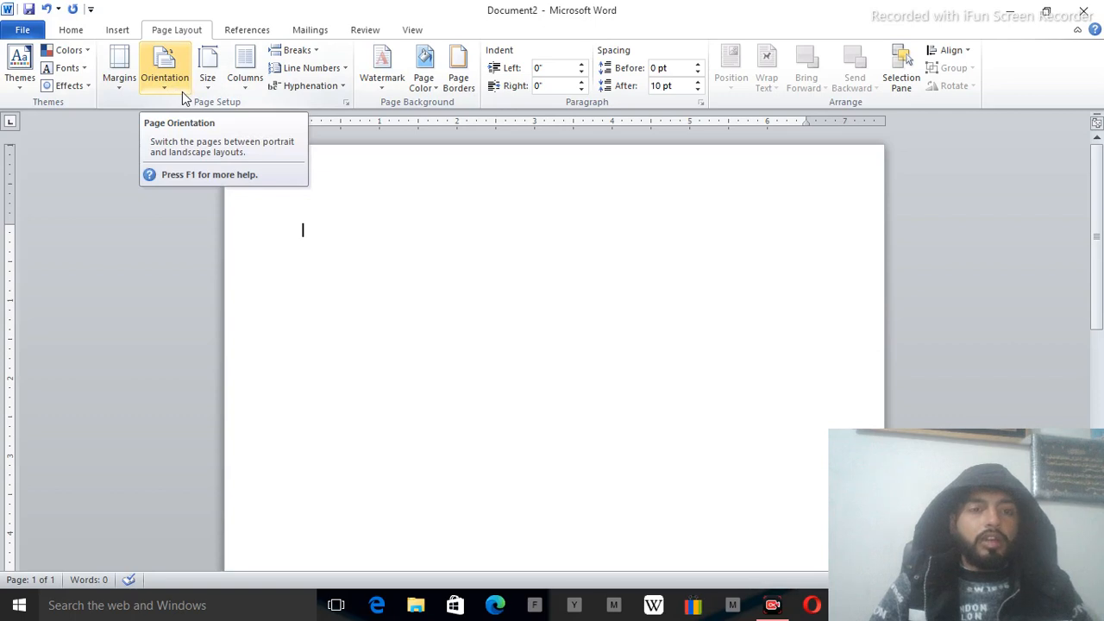
- Set the paper size to A4 and lay the page out in two columns
left_click(208, 82)
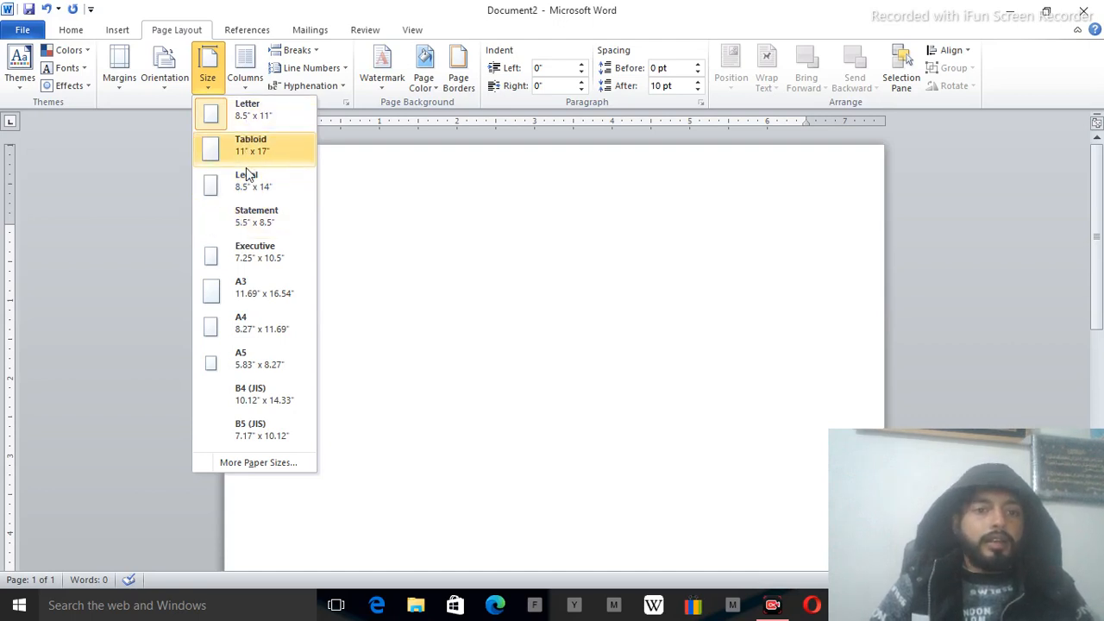
left_click(244, 327)
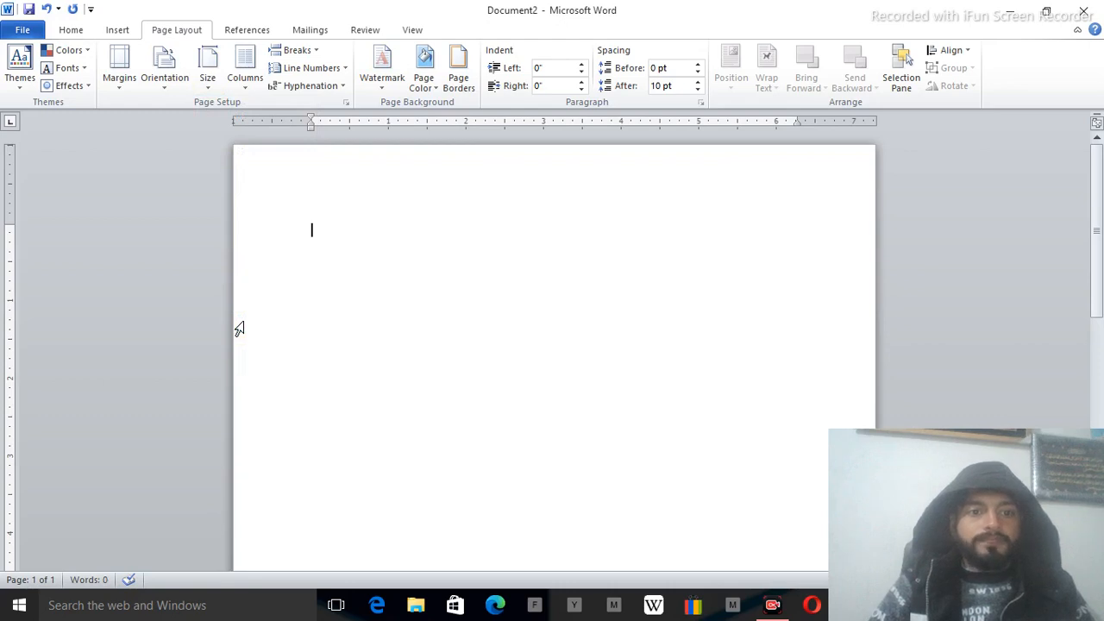
left_click(246, 79)
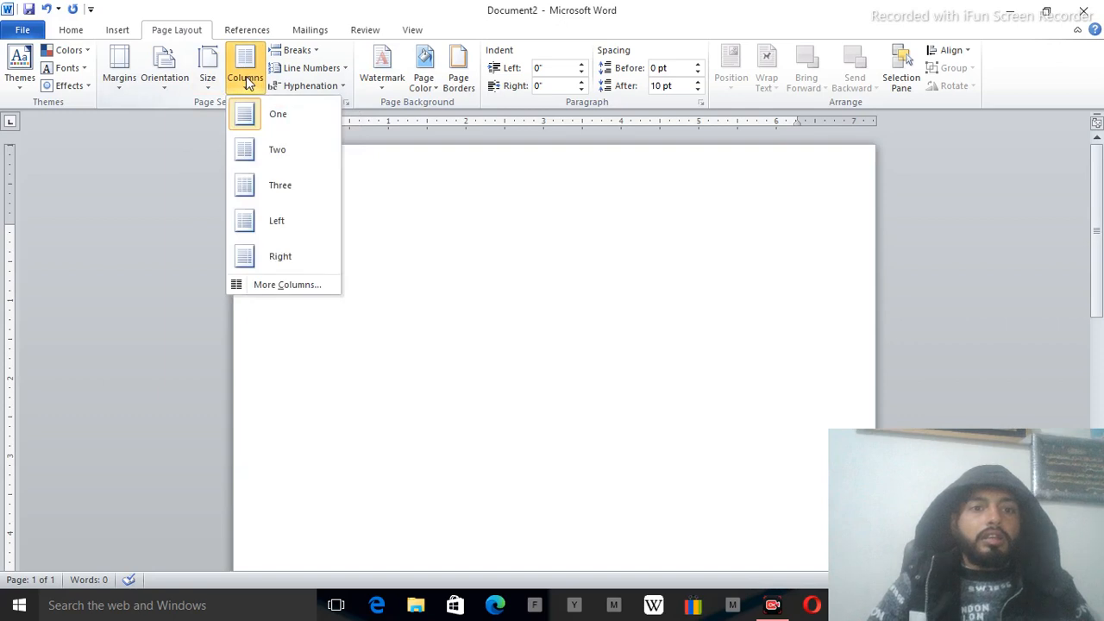
left_click(263, 146)
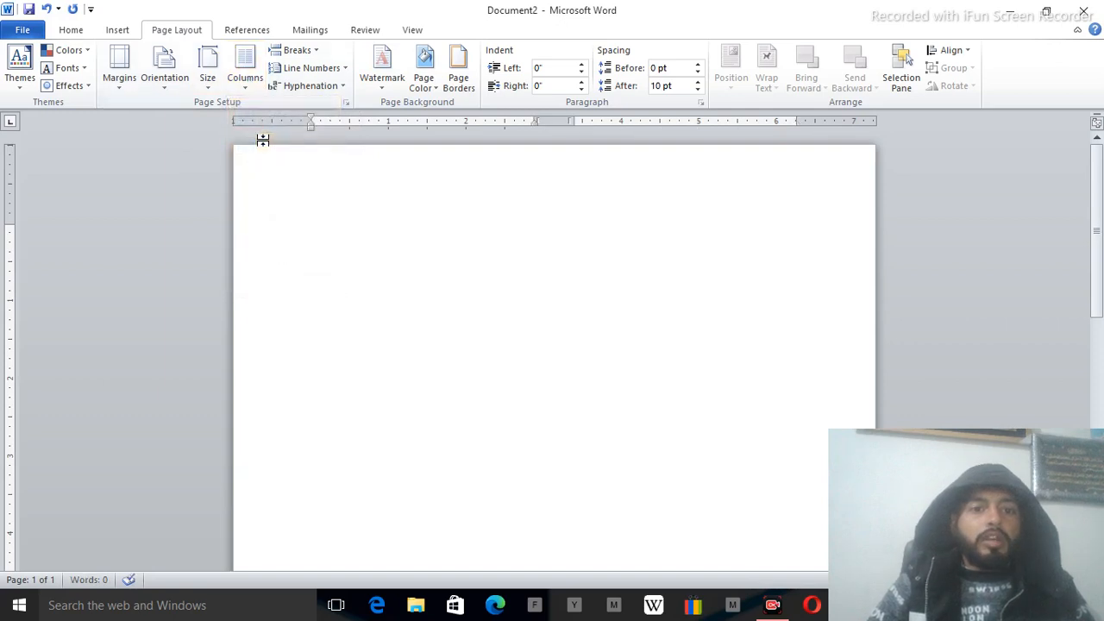
left_click(246, 80)
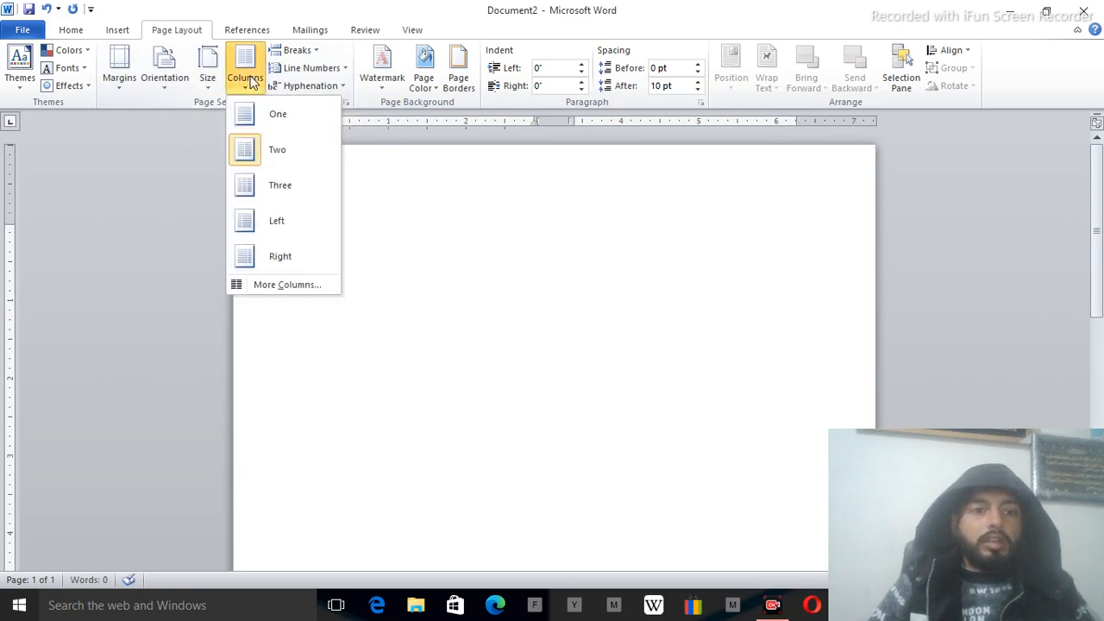
left_click(249, 80)
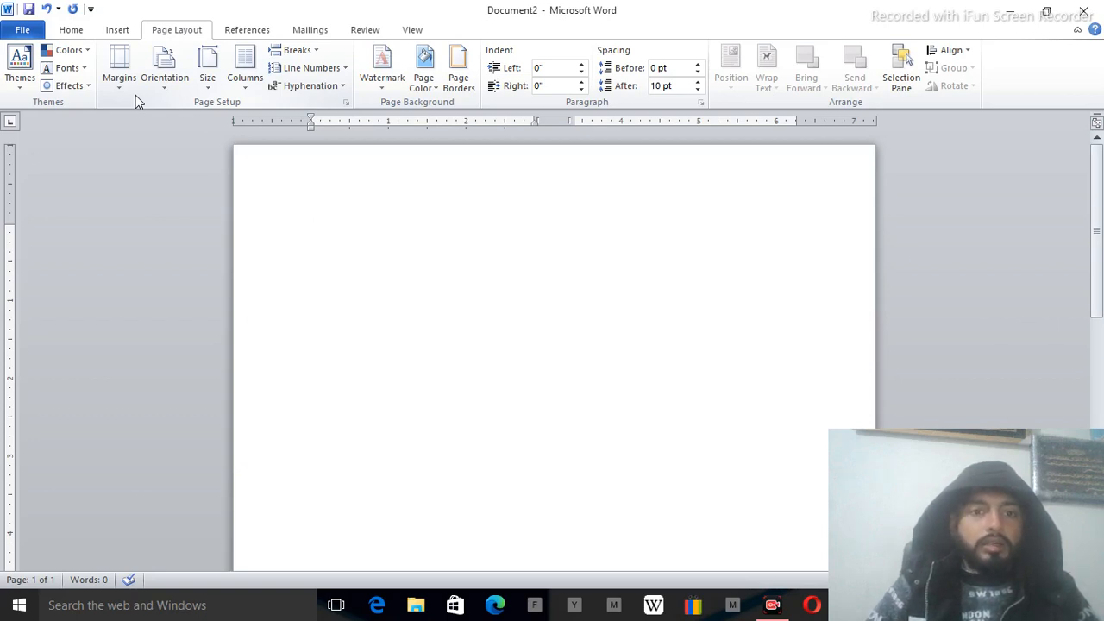
- Add the diagonal CONFIDENTIAL 1 watermark to the page and look it over
left_click(377, 90)
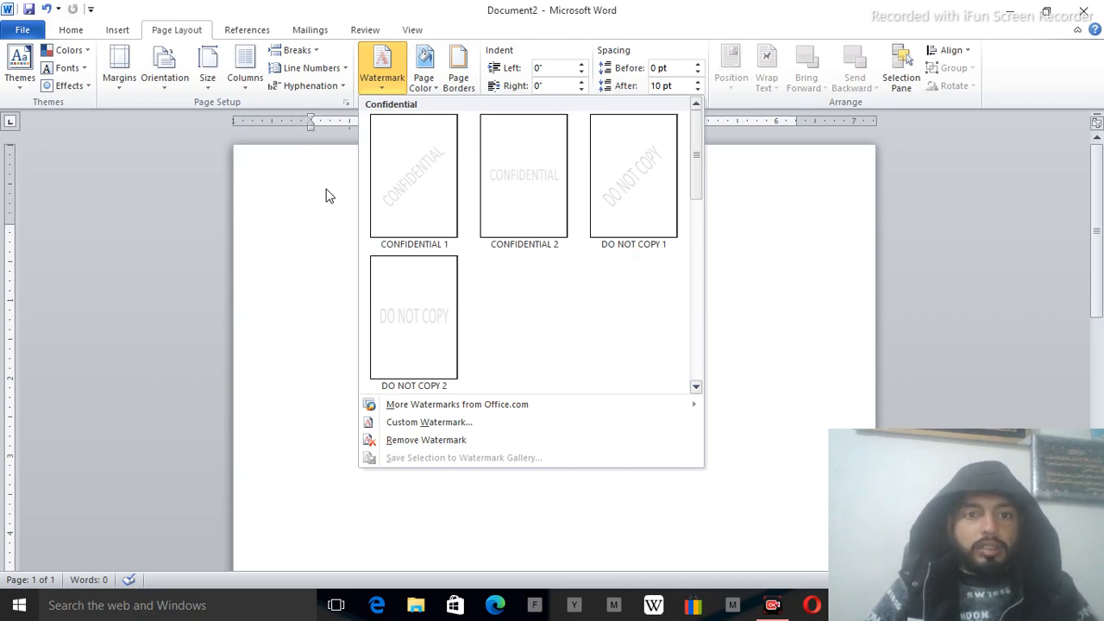
left_click(445, 202)
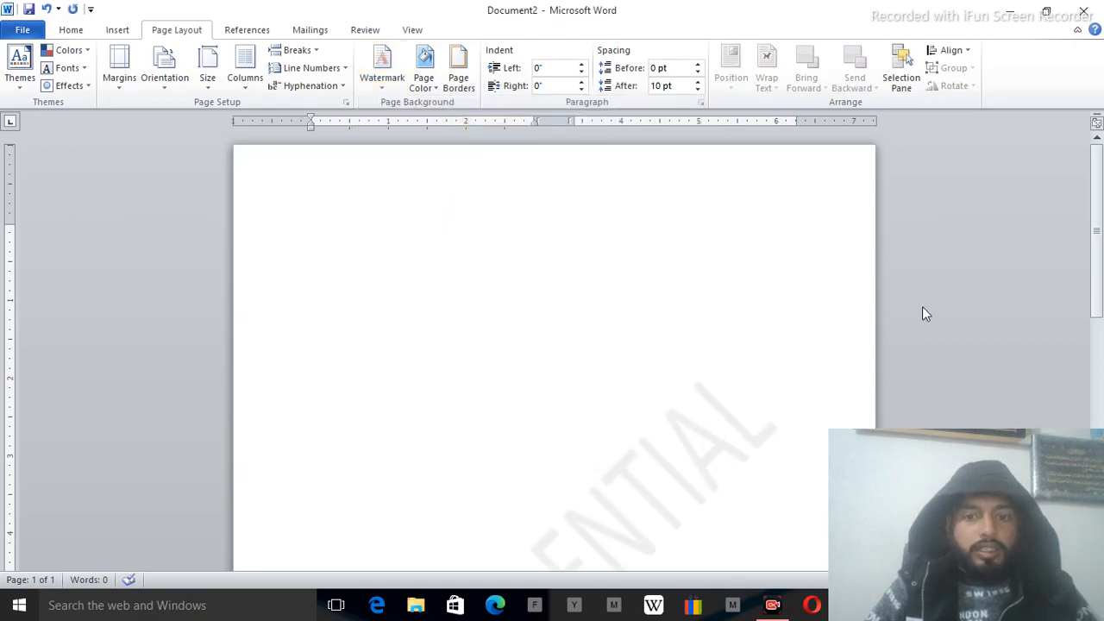
left_click_drag(1094, 168, 1089, 220)
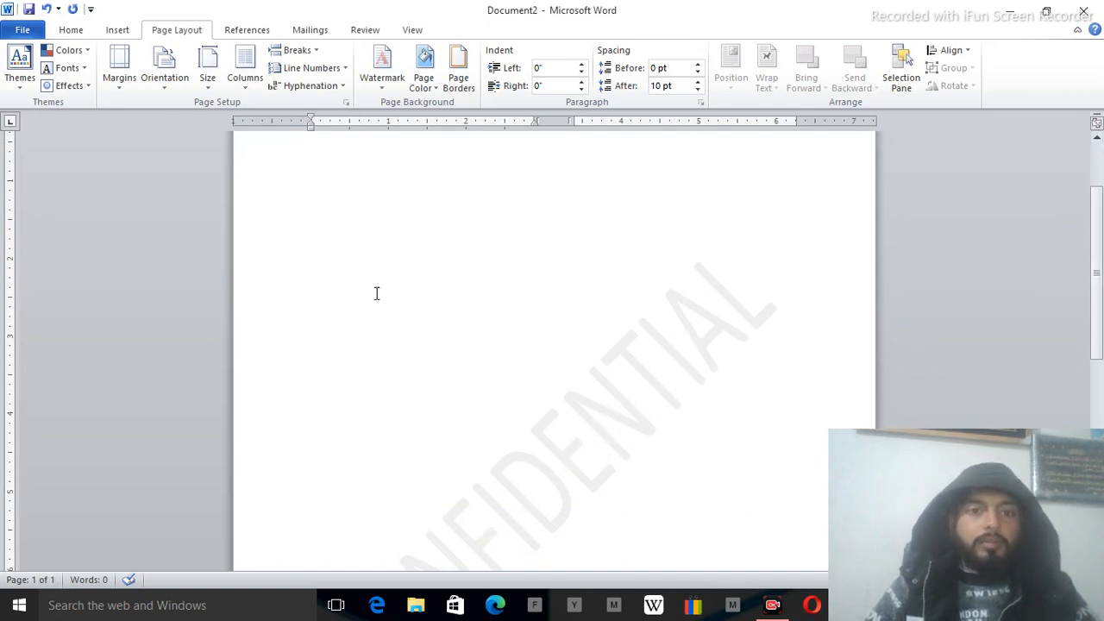
- Set the page color to standard red and apply the horizontal CONFIDENTIAL 2 watermark
left_click(424, 73)
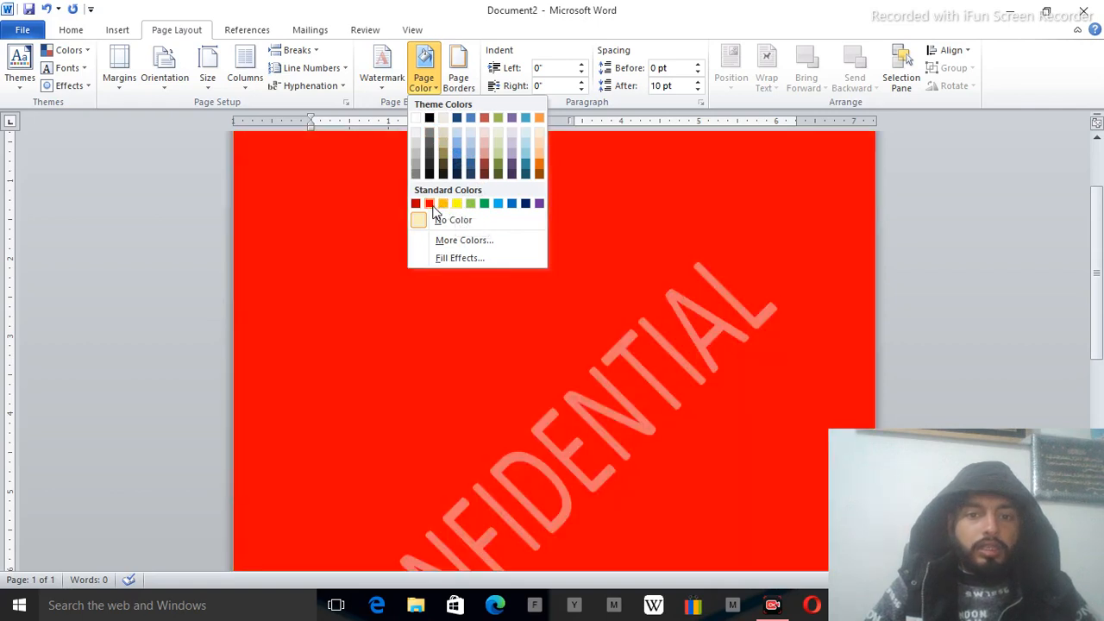
left_click(430, 204)
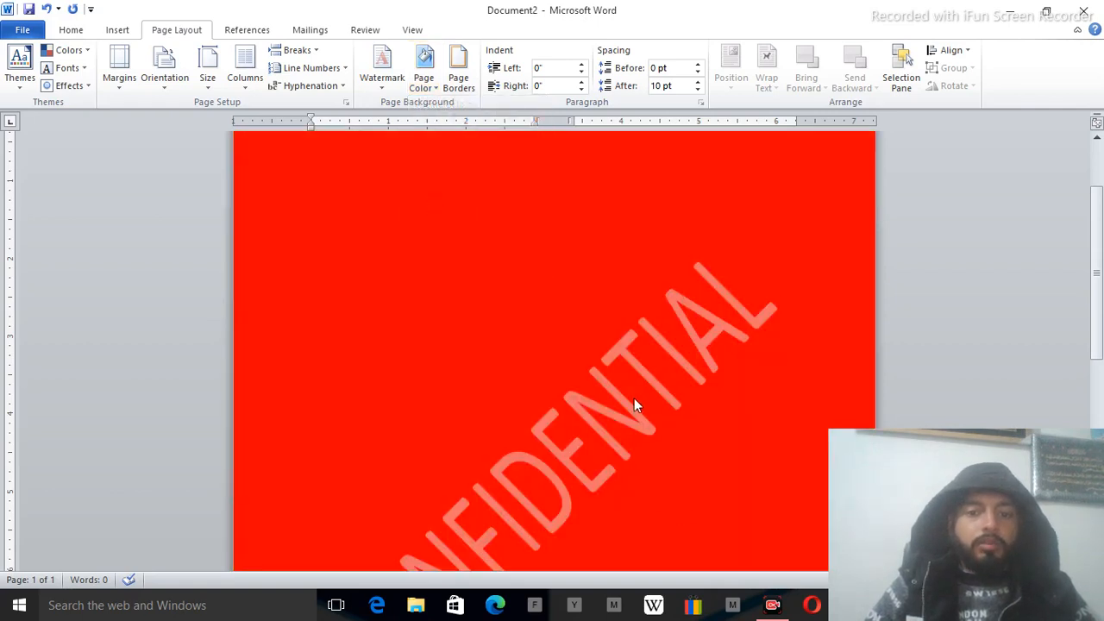
left_click(382, 76)
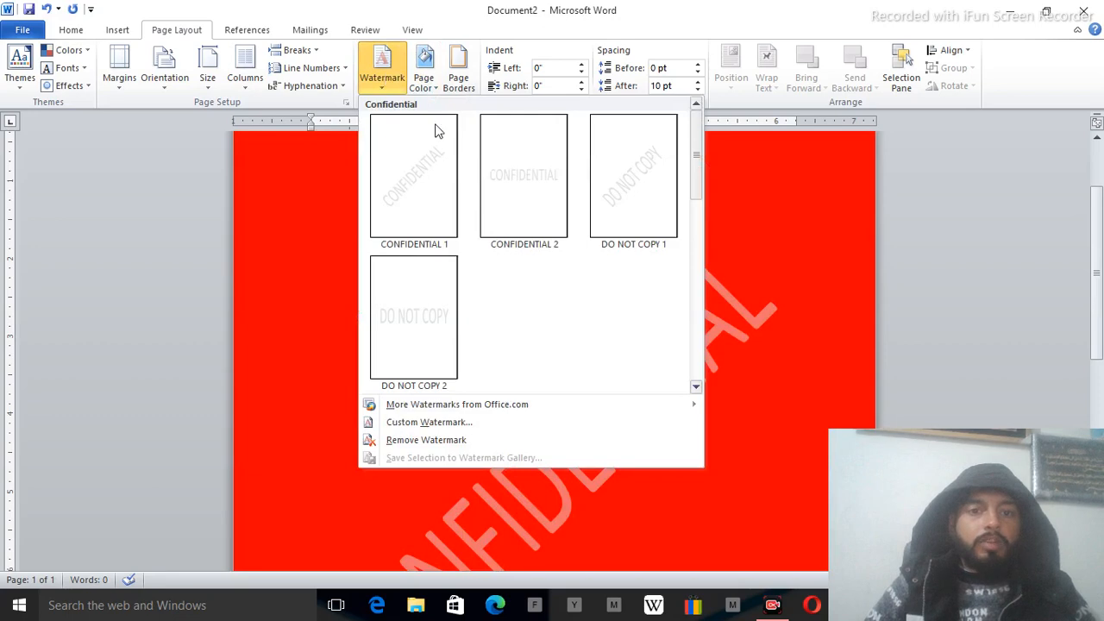
left_click(530, 182)
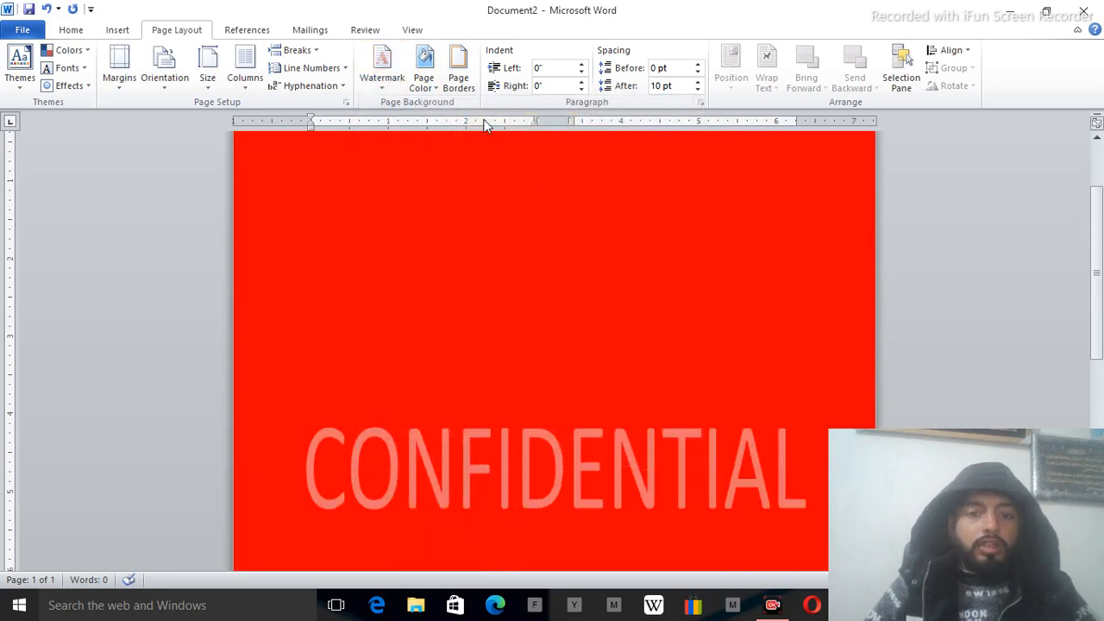
- Start a custom text watermark and replace its text with "Future Institiute Computer College Essa"
left_click(390, 87)
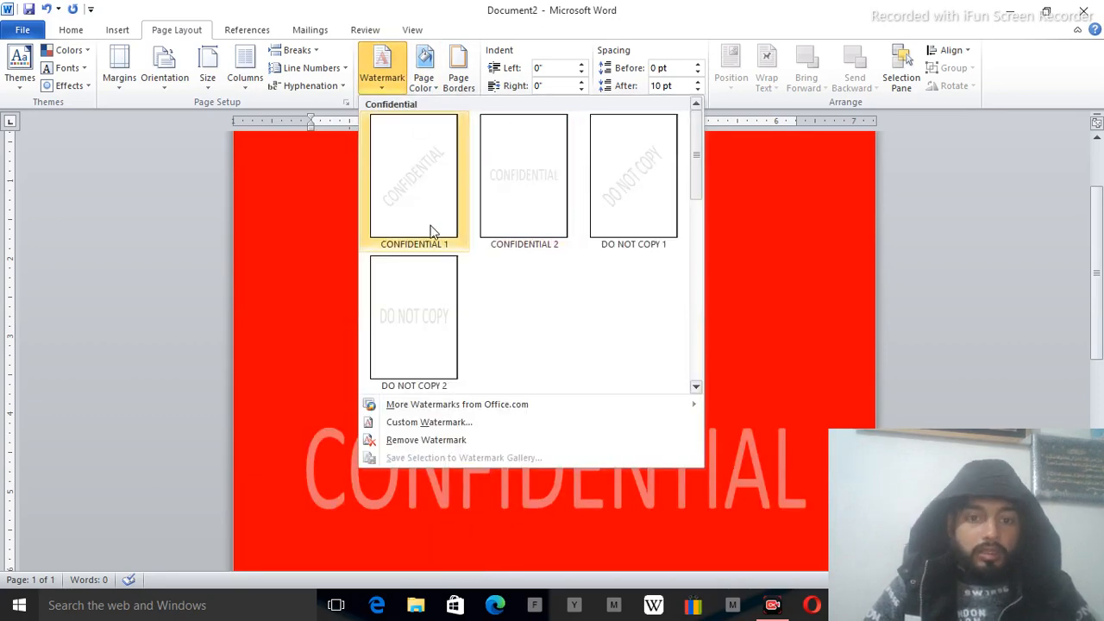
left_click(434, 422)
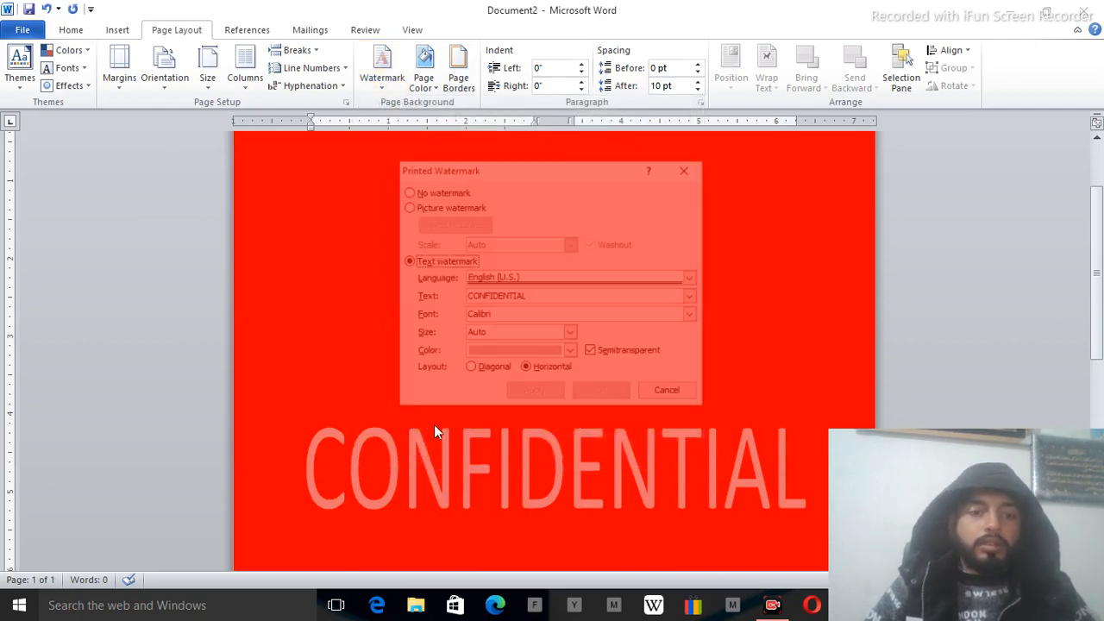
left_click(543, 296)
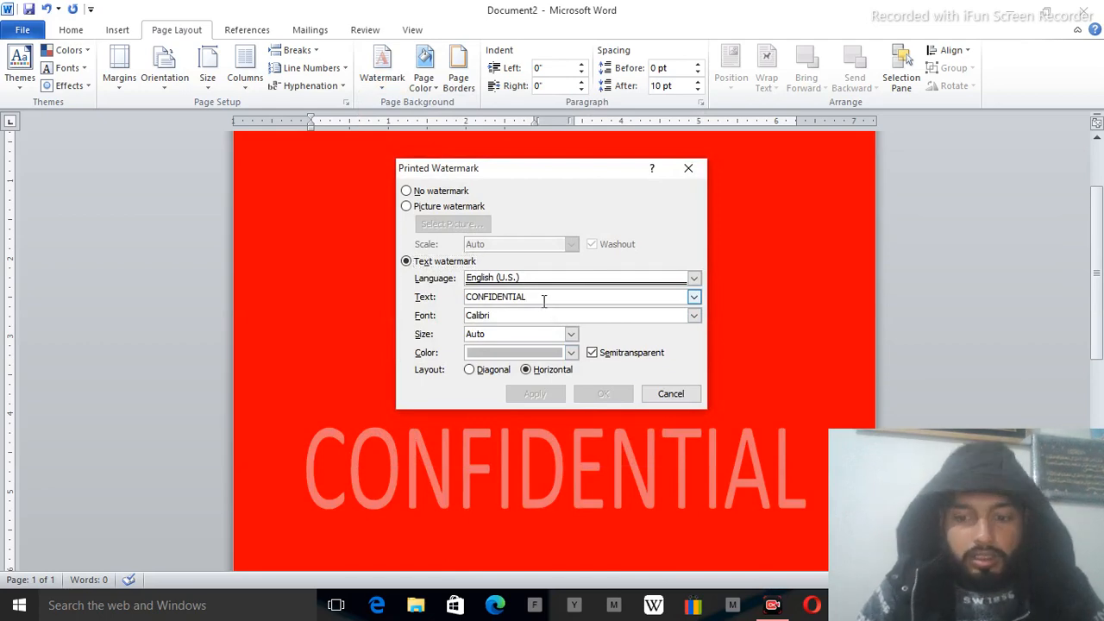
key("BackSpace")
key("BackSpace")
key("BackSpace")
key("BackSpace")
key("BackSpace")
key("BackSpace")
key("BackSpace")
key("BackSpace")
key("BackSpace")
key("BackSpace")
key("BackSpace")
key("BackSpace")
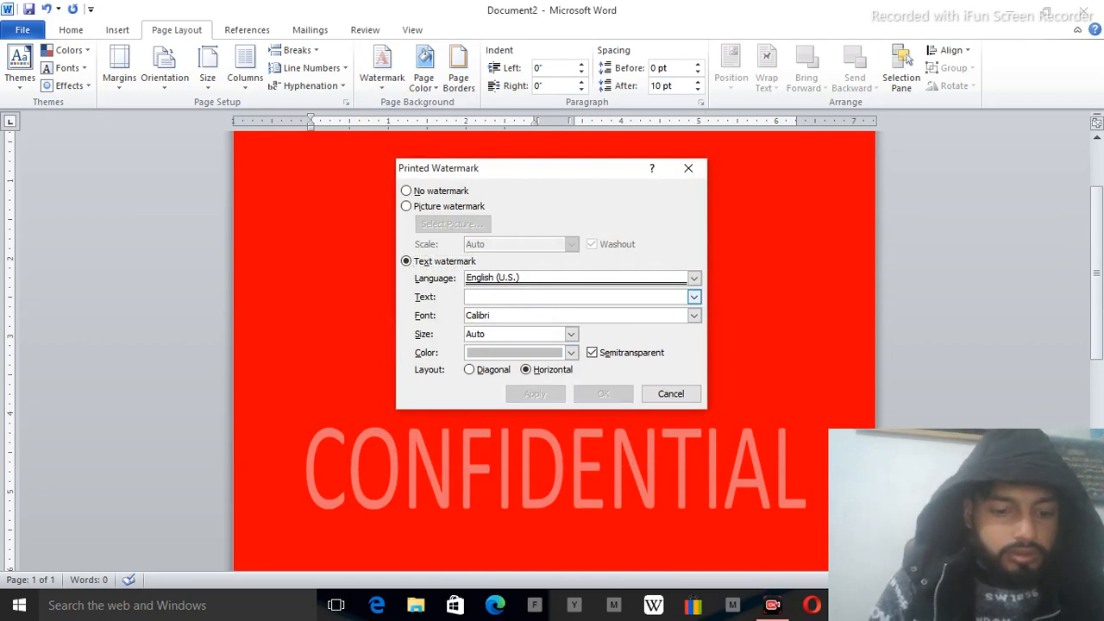
type("Future")
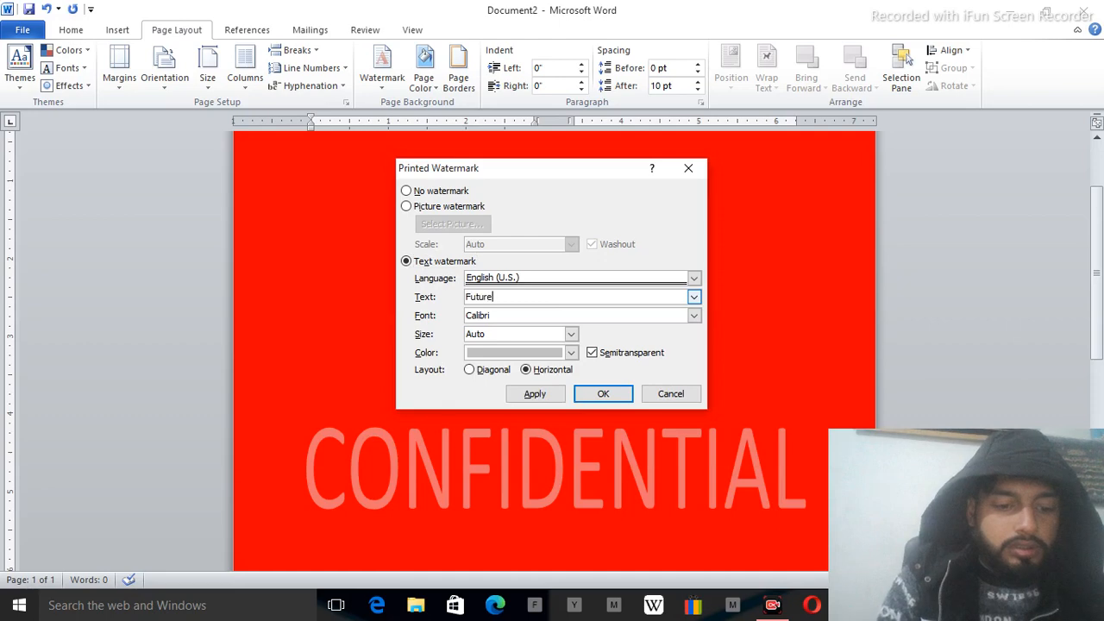
type(" Insti")
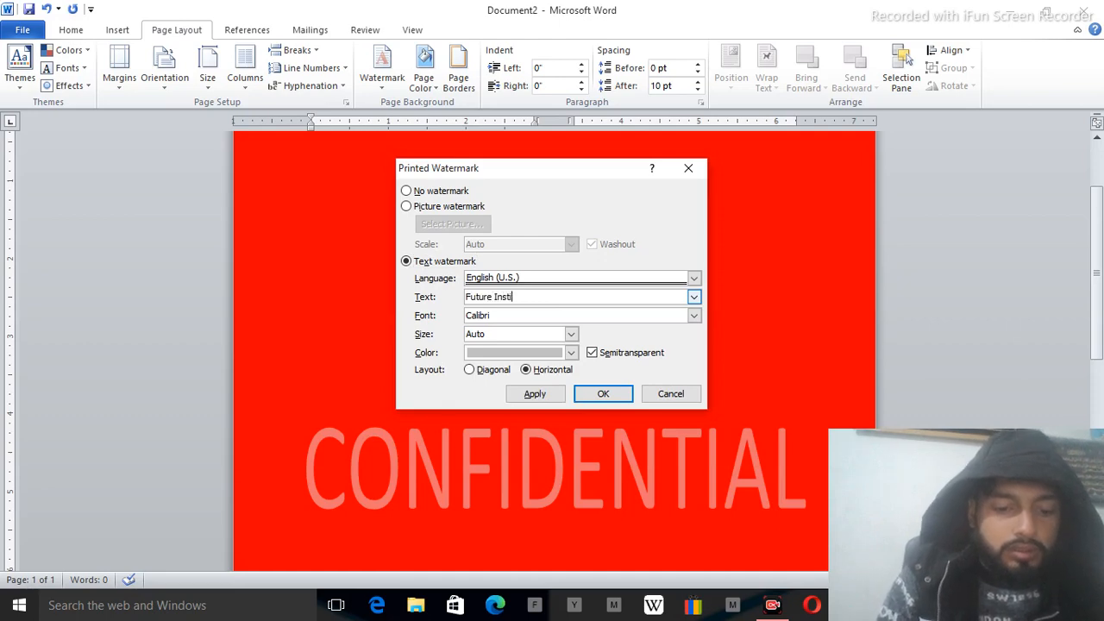
type("tute Computer College Essa")
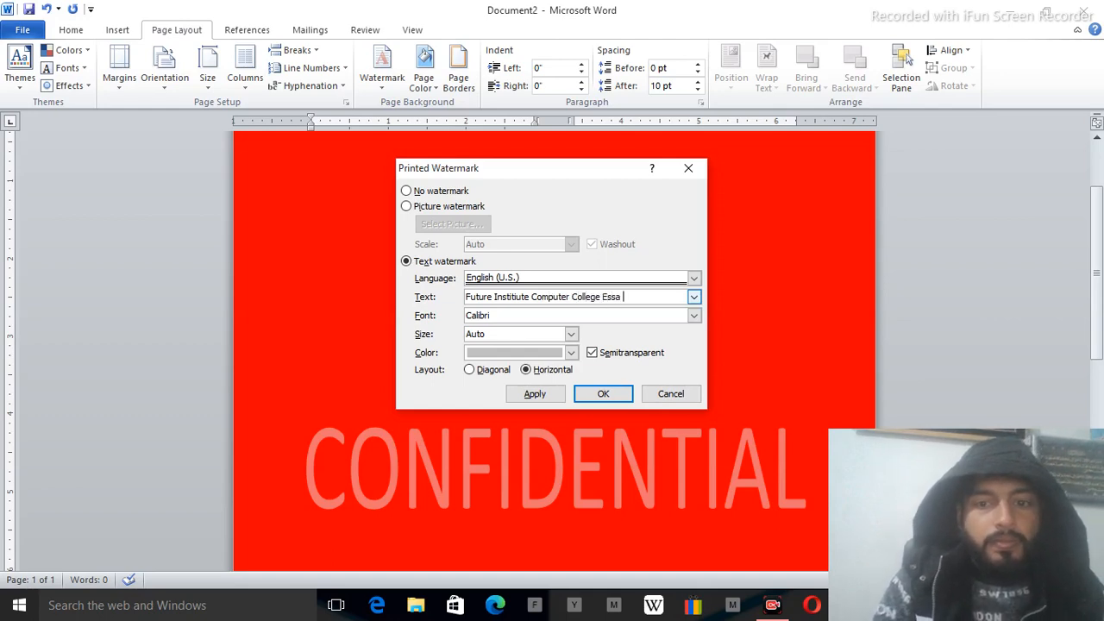
- Format the custom watermark in Times New Roman, size 36, standard yellow, and apply it to the page
left_click(696, 315)
type("t")
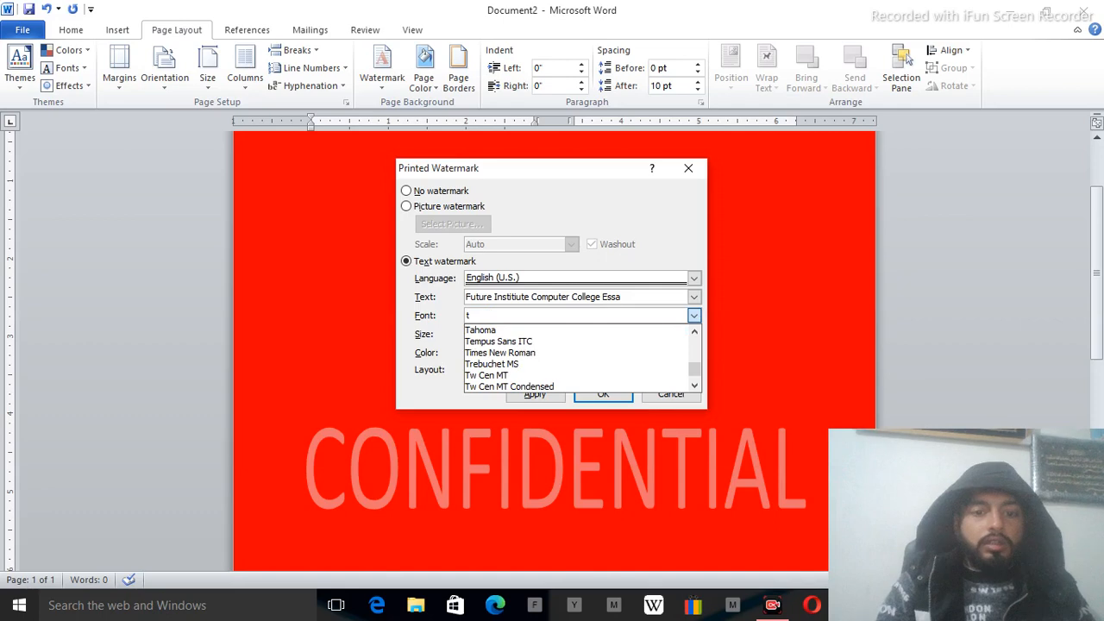
left_click(669, 351)
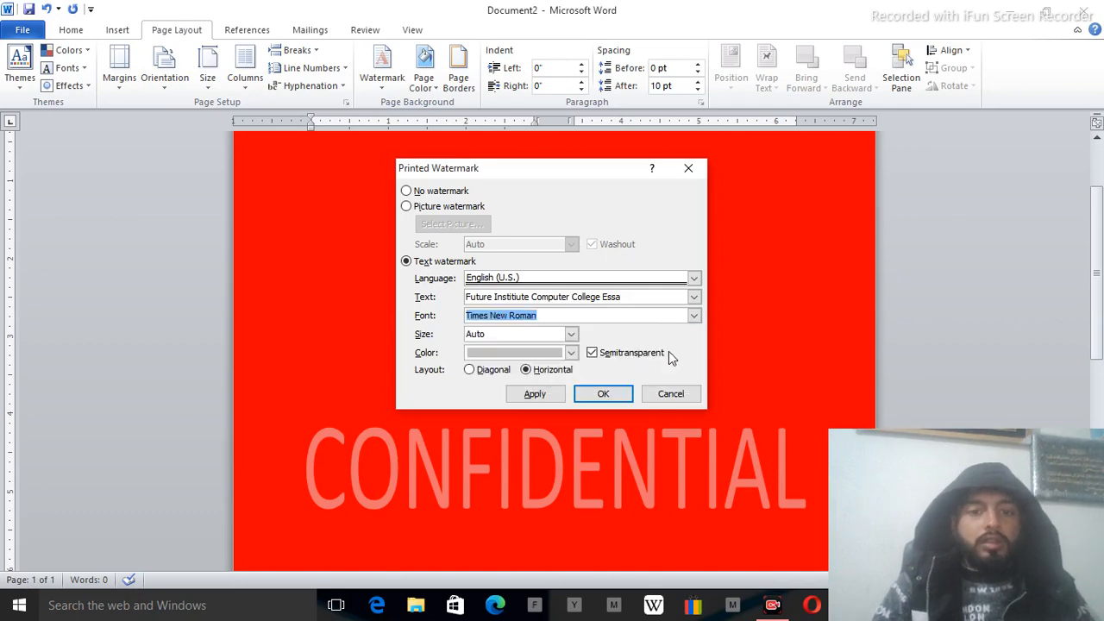
left_click(572, 333)
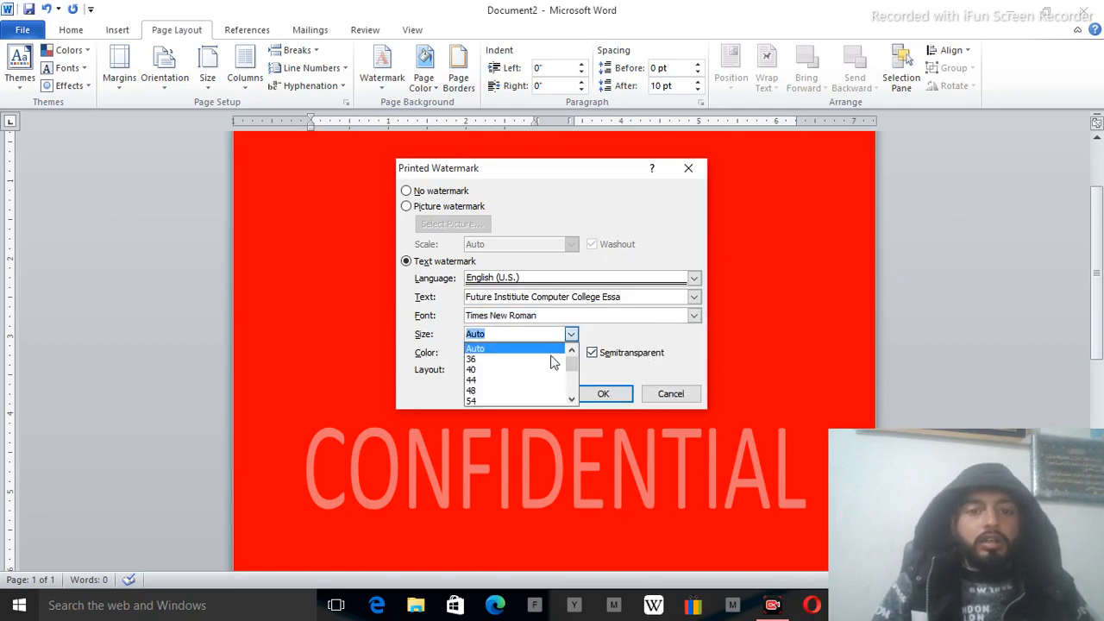
left_click(535, 379)
left_click(571, 336)
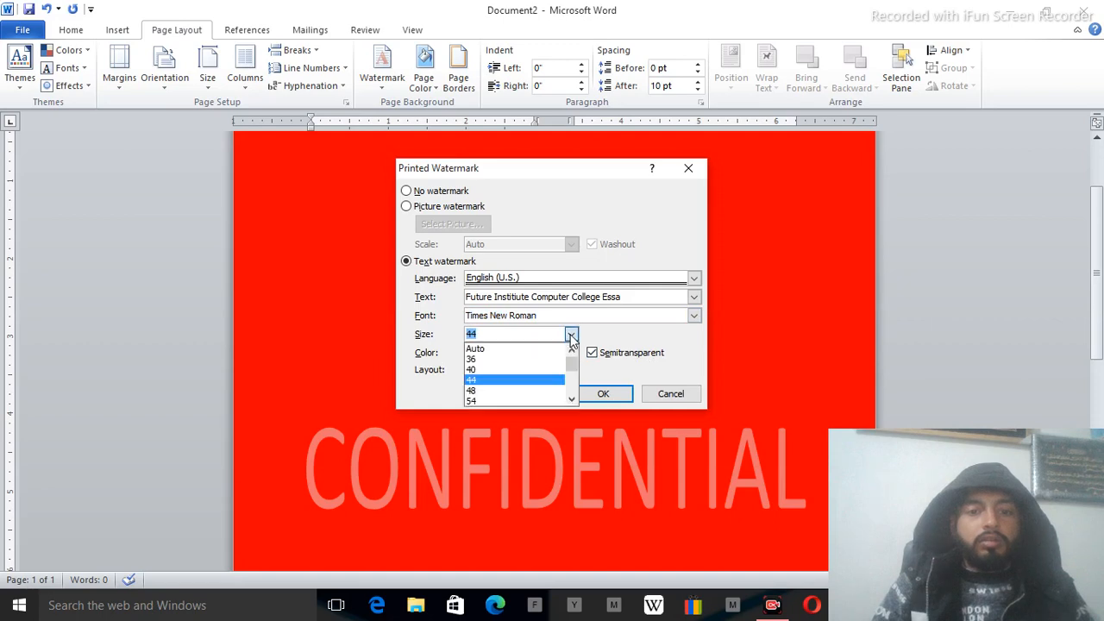
left_click(544, 359)
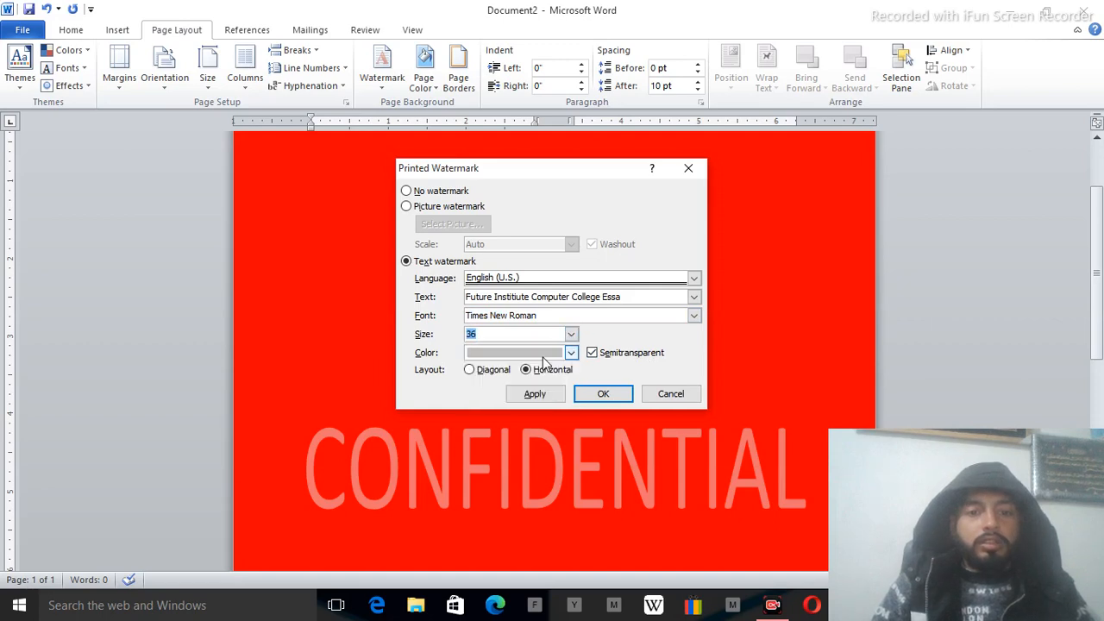
left_click(572, 352)
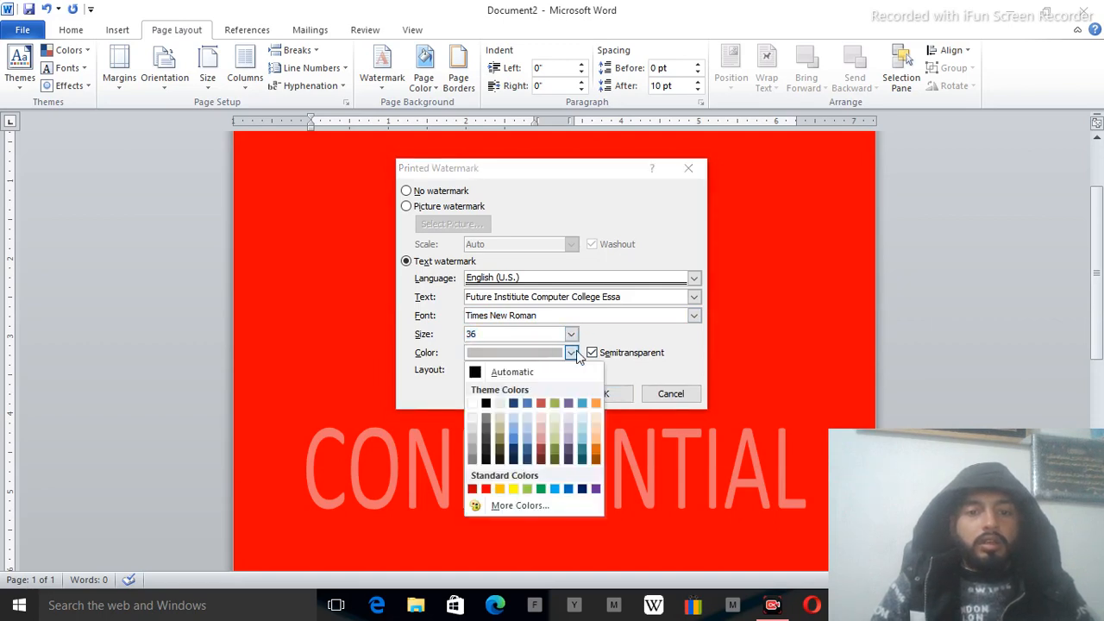
left_click(513, 489)
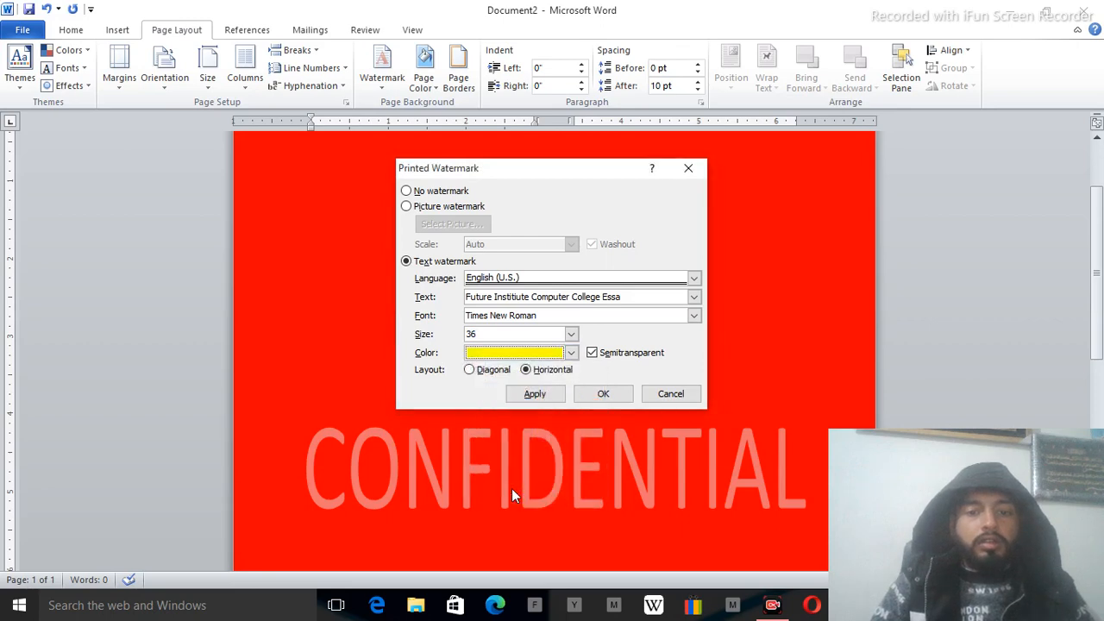
left_click(602, 393)
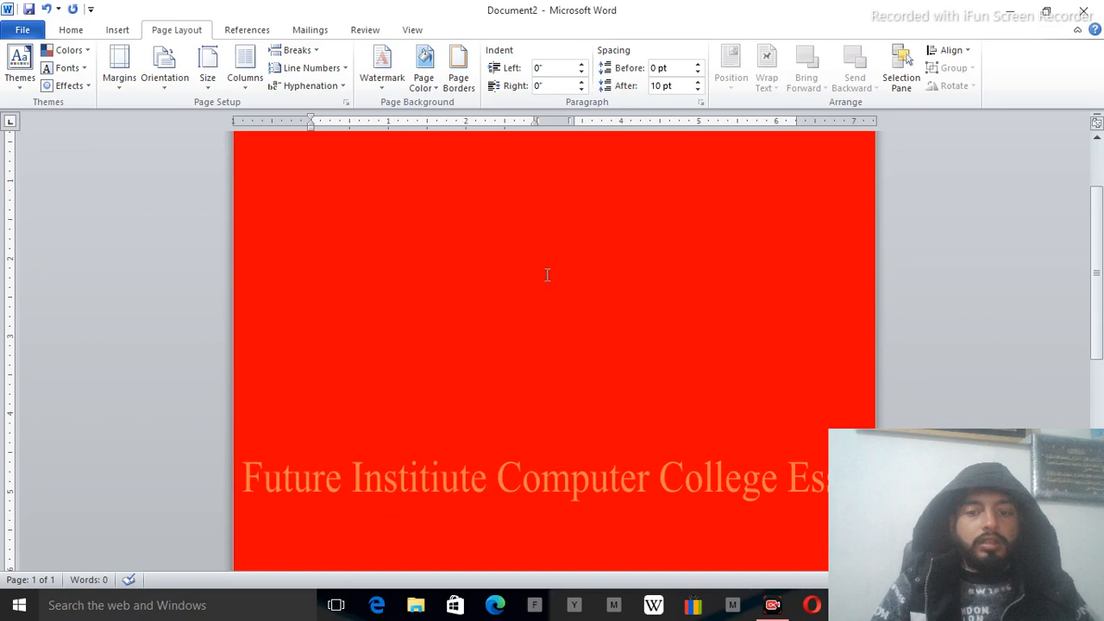
- Try the diagonal CONFIDENTIAL 1 preset watermark on the page and undo it
left_click(388, 83)
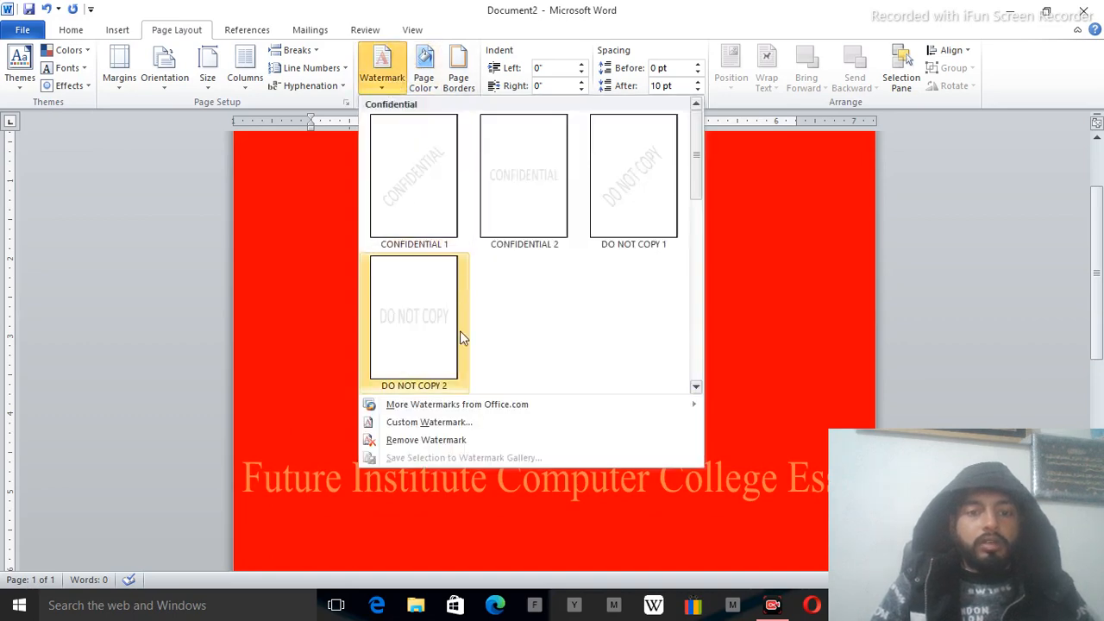
left_click(420, 175)
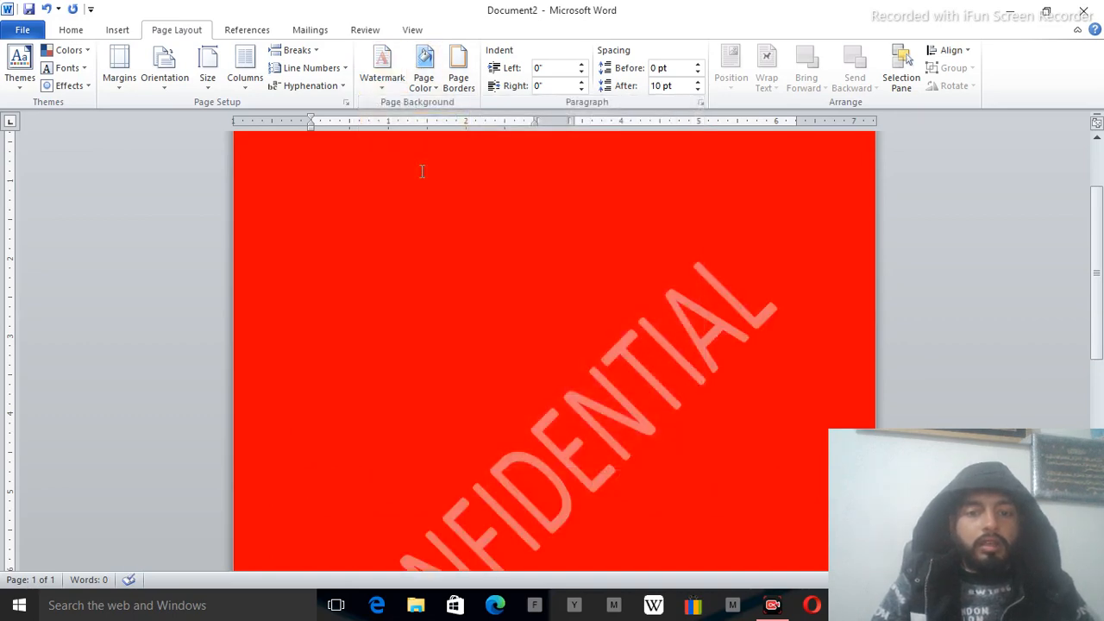
key("ctrl+z")
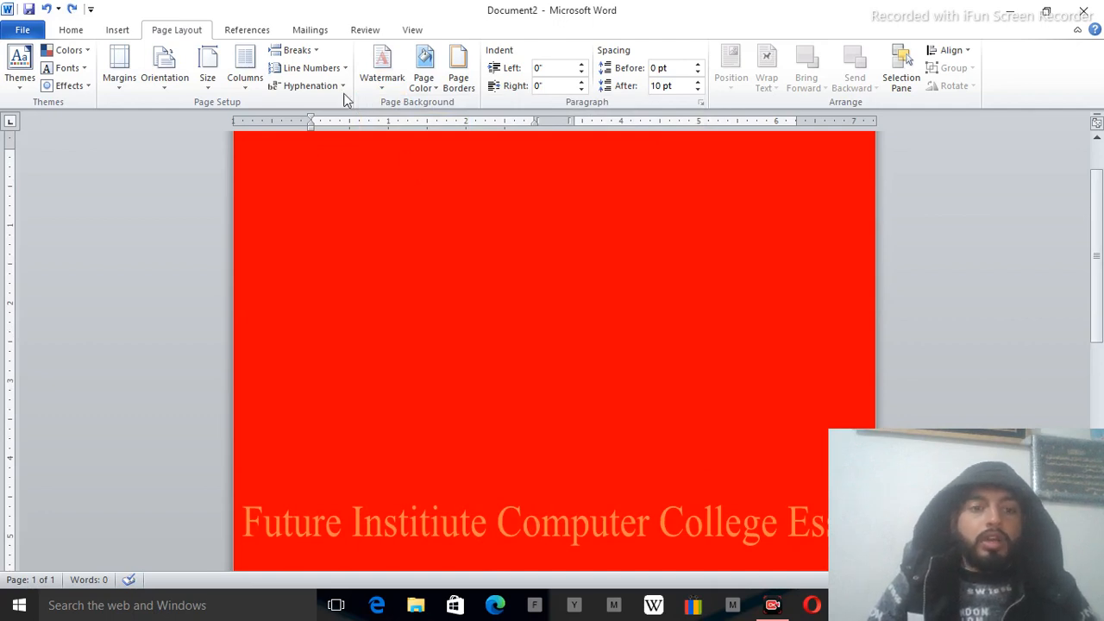
- Change the custom watermark's layout to Diagonal and set the page color to the dark teal theme color
left_click(393, 79)
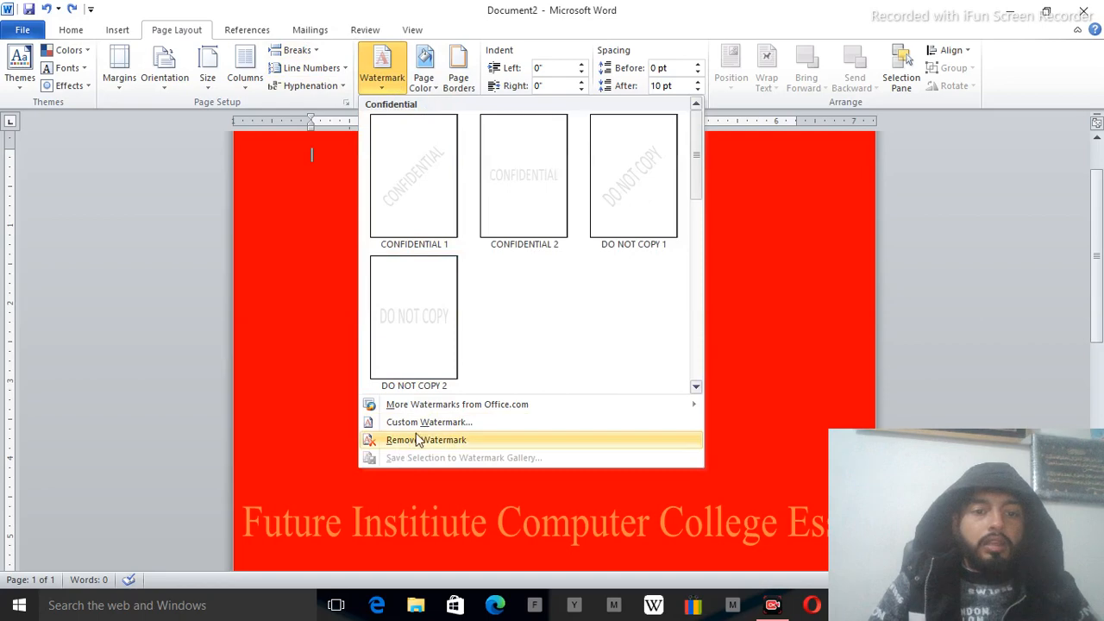
left_click(422, 421)
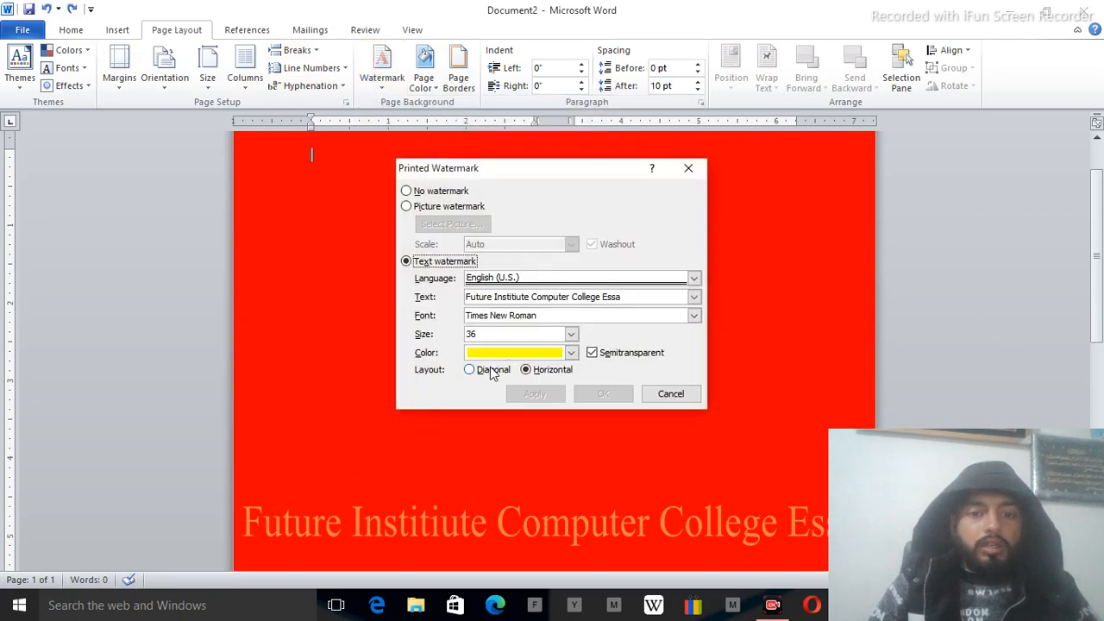
left_click(474, 370)
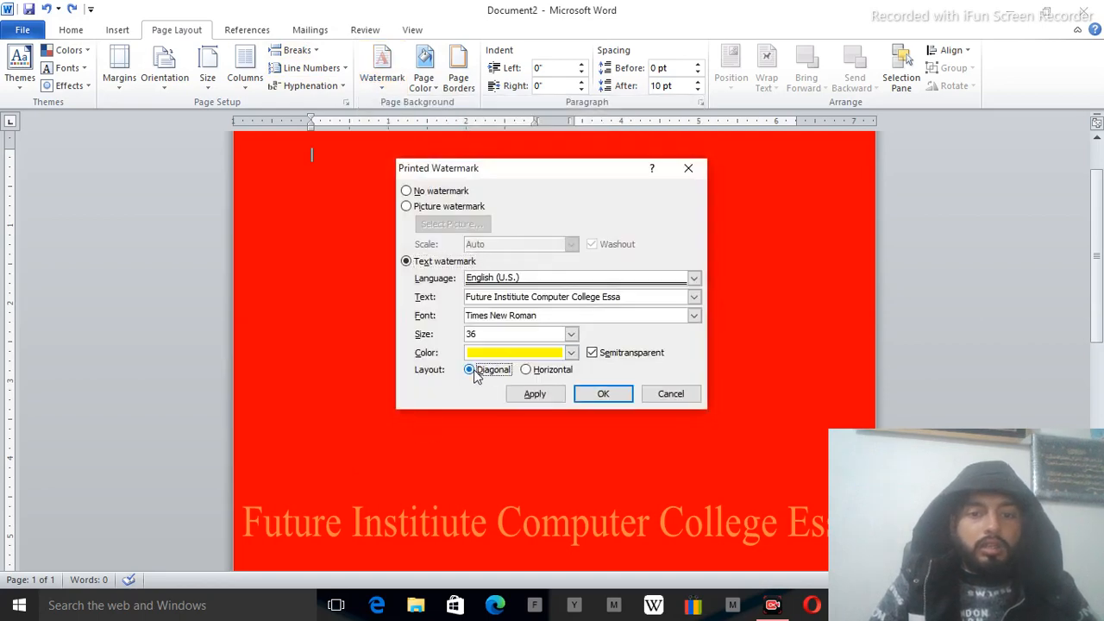
left_click(611, 395)
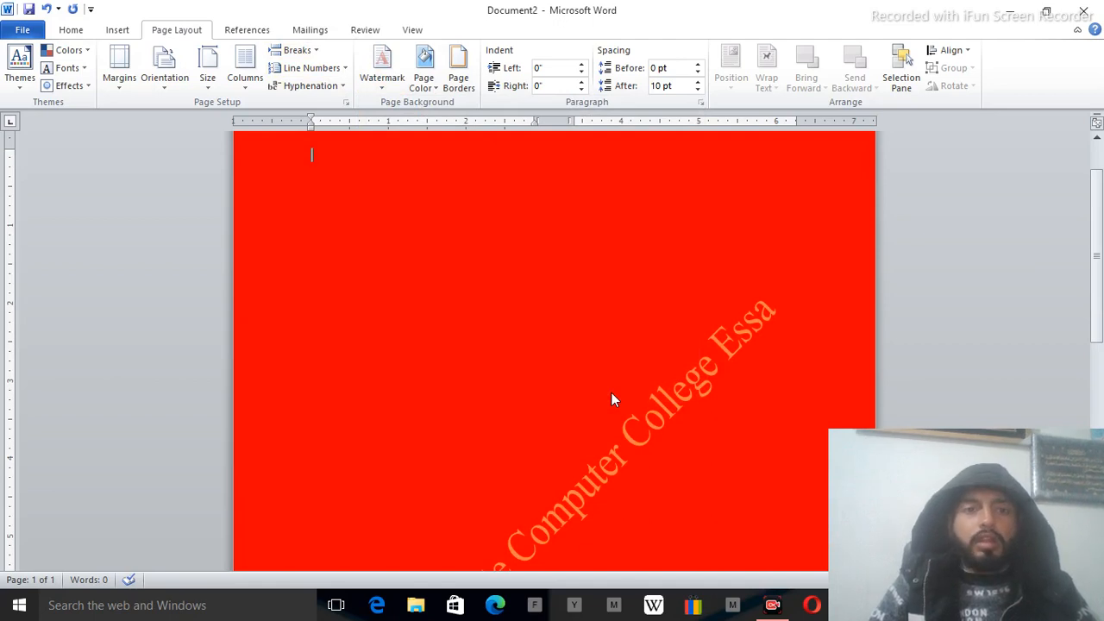
left_click(424, 77)
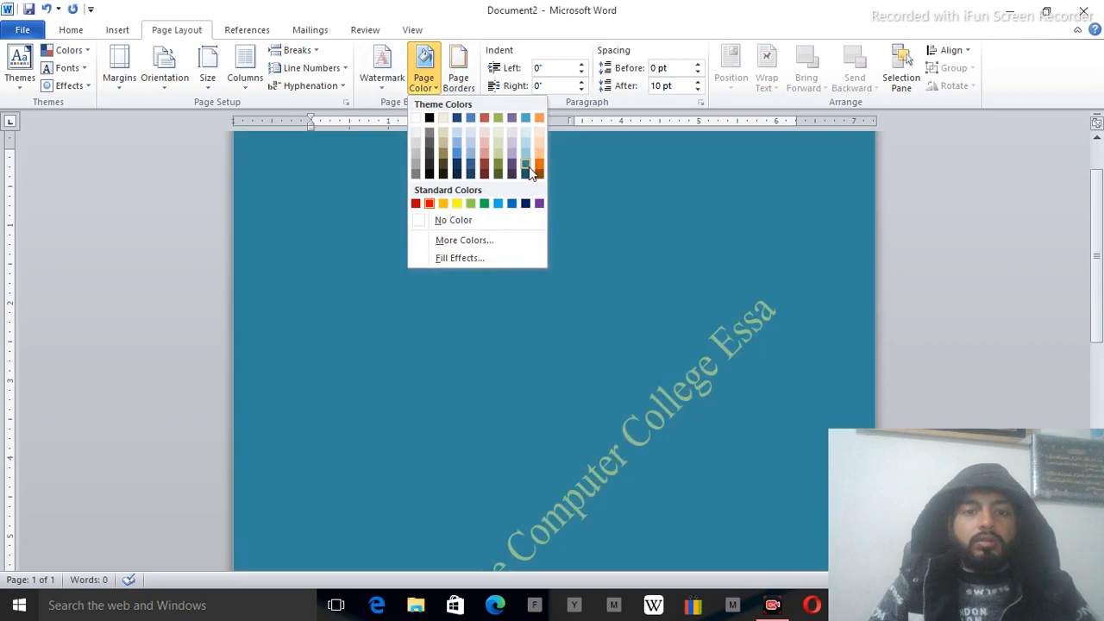
left_click(529, 170)
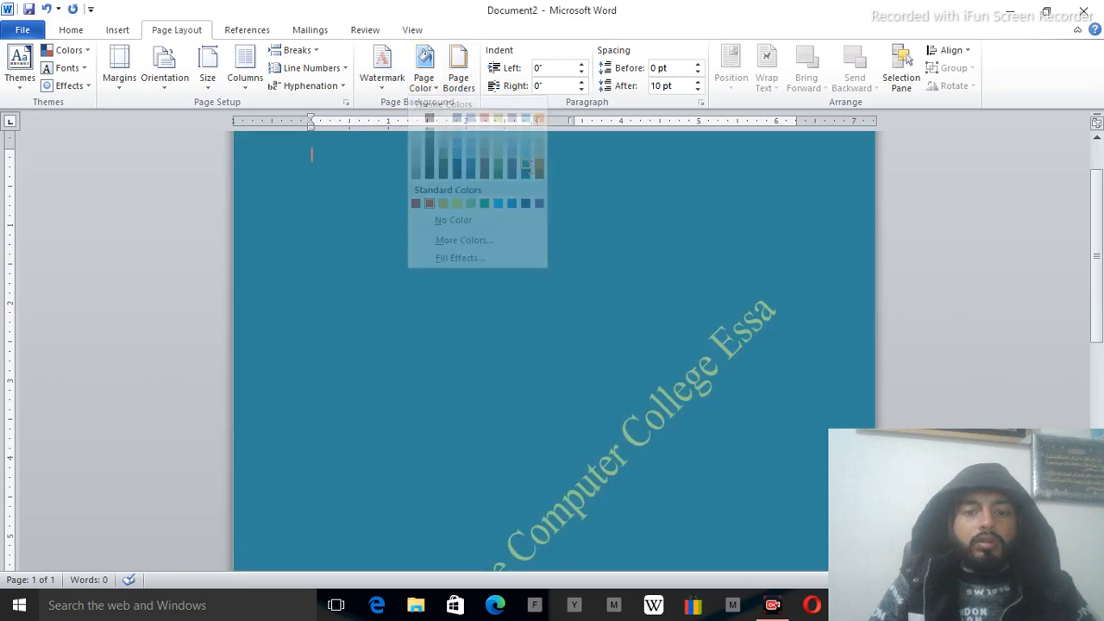
- Try the Box, Shadow, 3-D and Custom page border settings in turn, browse the line styles, and choose 3-D
left_click(459, 84)
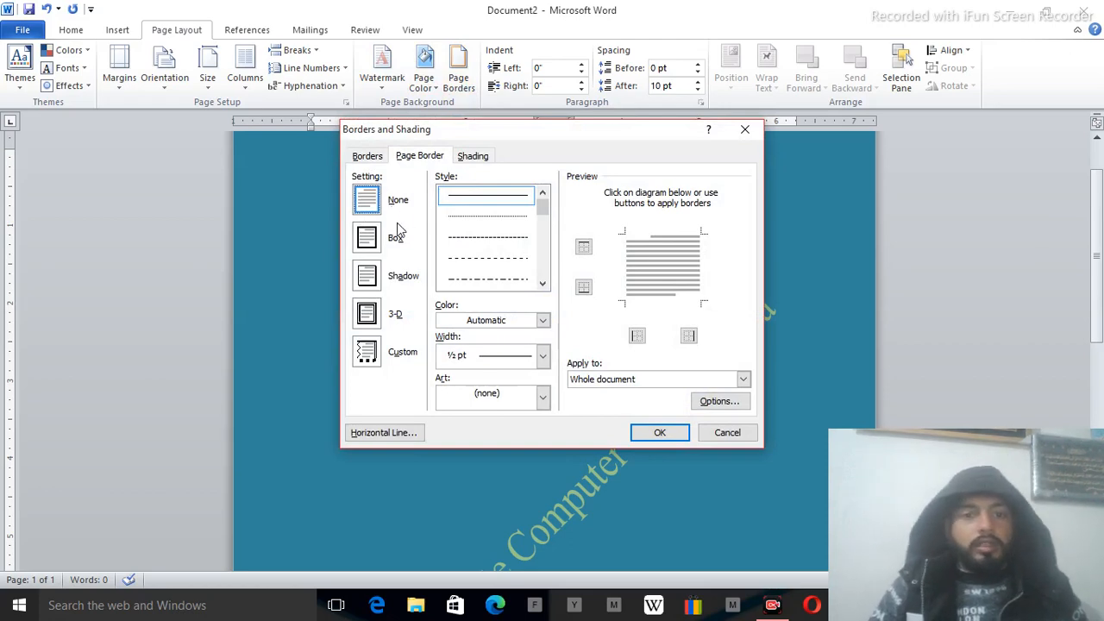
left_click(386, 241)
left_click(542, 285)
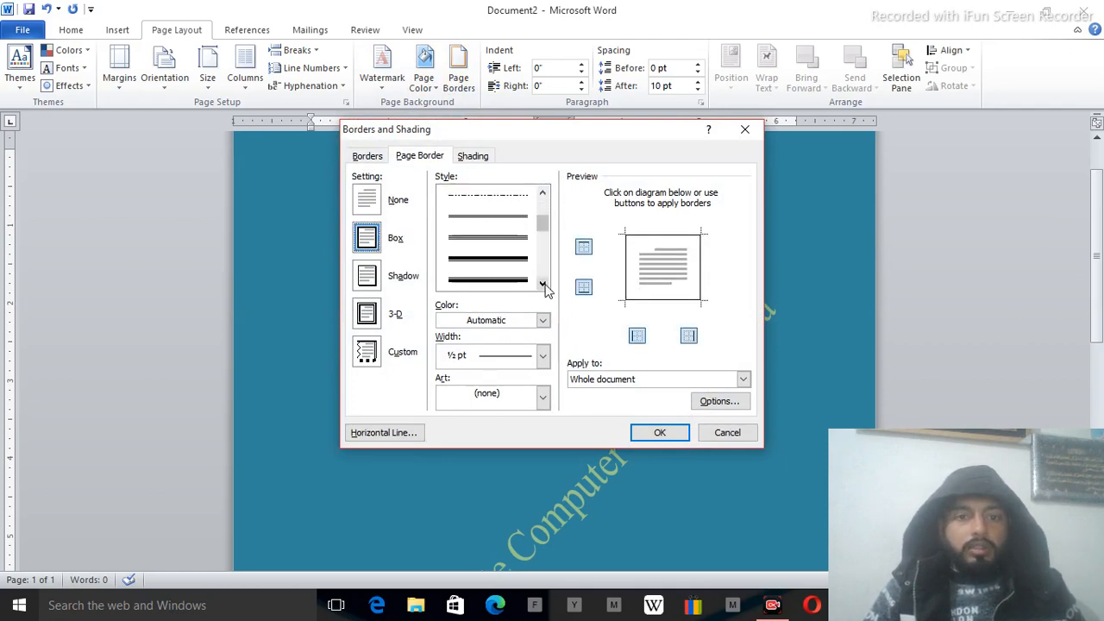
left_click(376, 281)
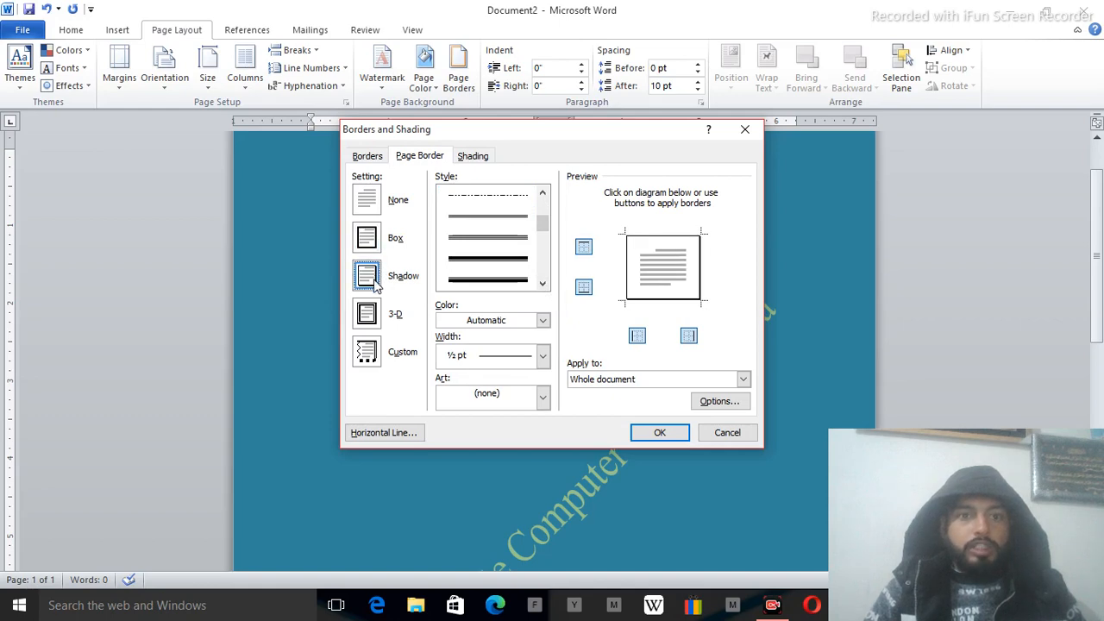
left_click(369, 317)
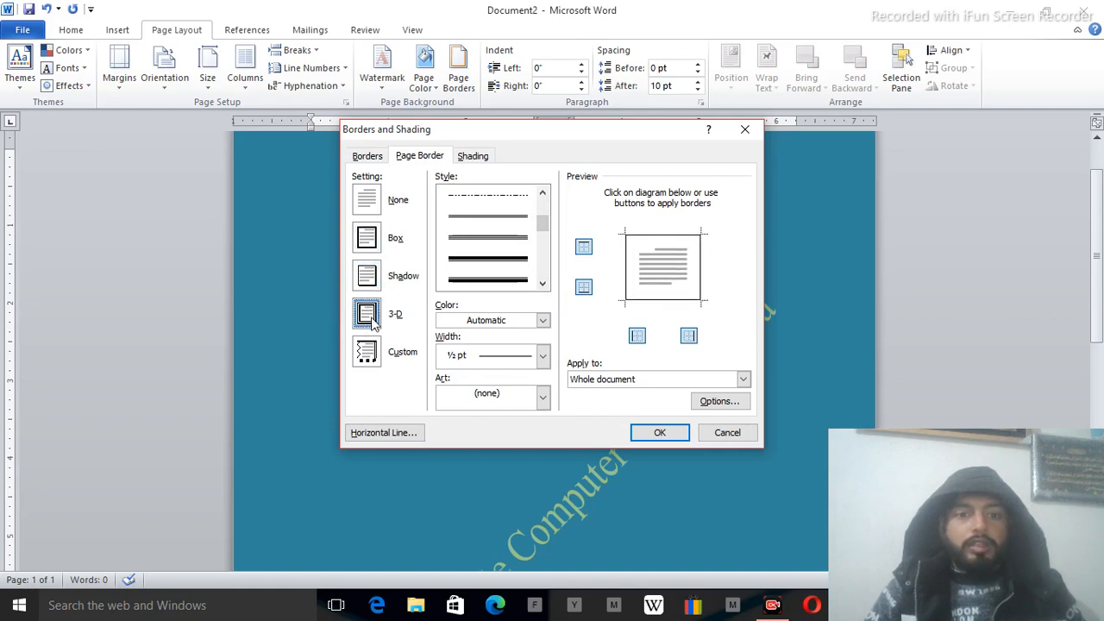
left_click(542, 283)
left_click(541, 283)
left_click(542, 283)
left_click(541, 283)
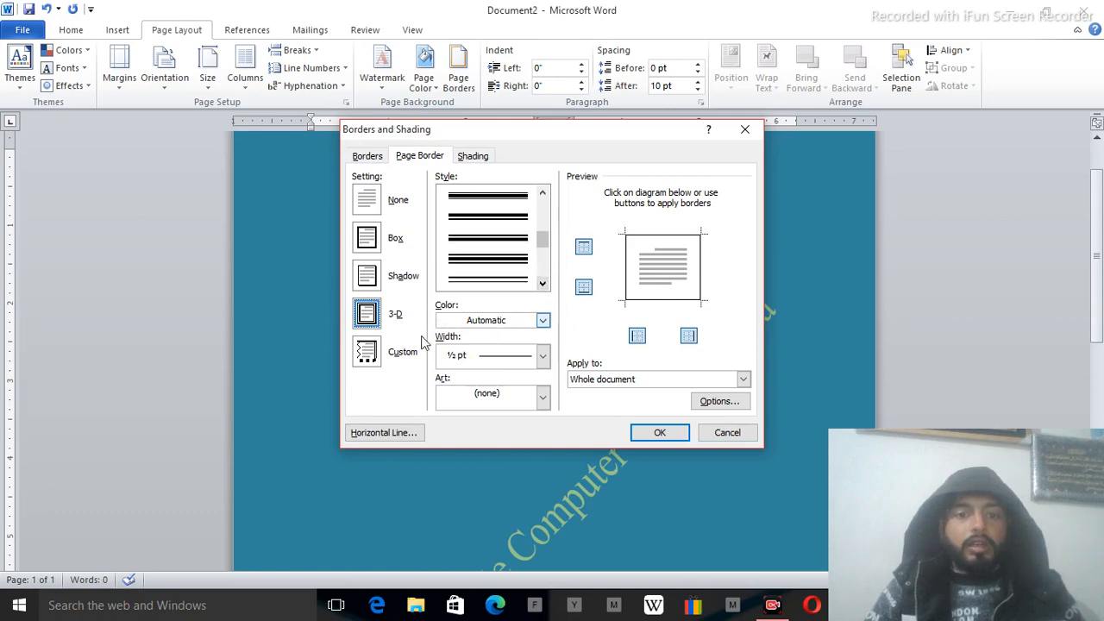
left_click(371, 354)
left_click(370, 315)
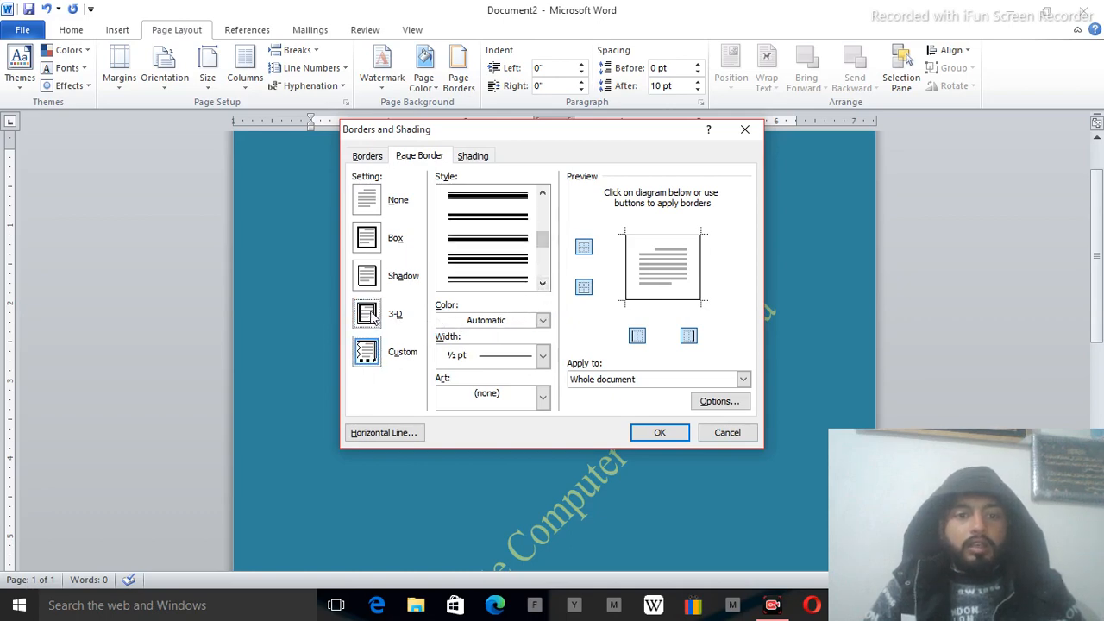
- Try a 4 ½ pt line width and the red apple art as the page border, and undo the applied border
left_click(543, 356)
left_click(508, 533)
left_click(543, 397)
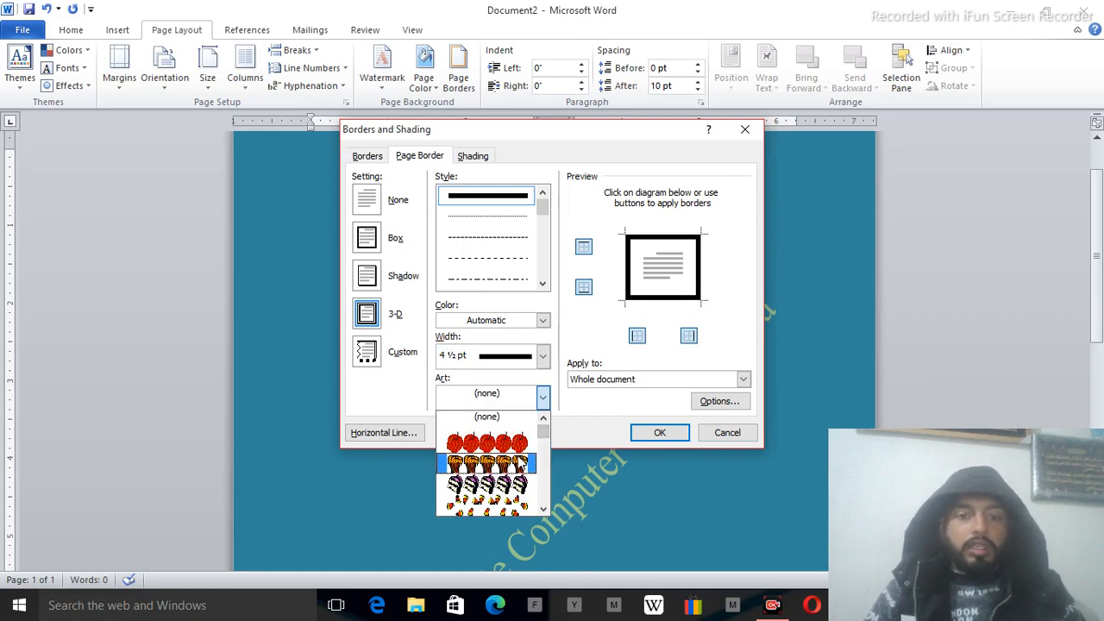
left_click(509, 444)
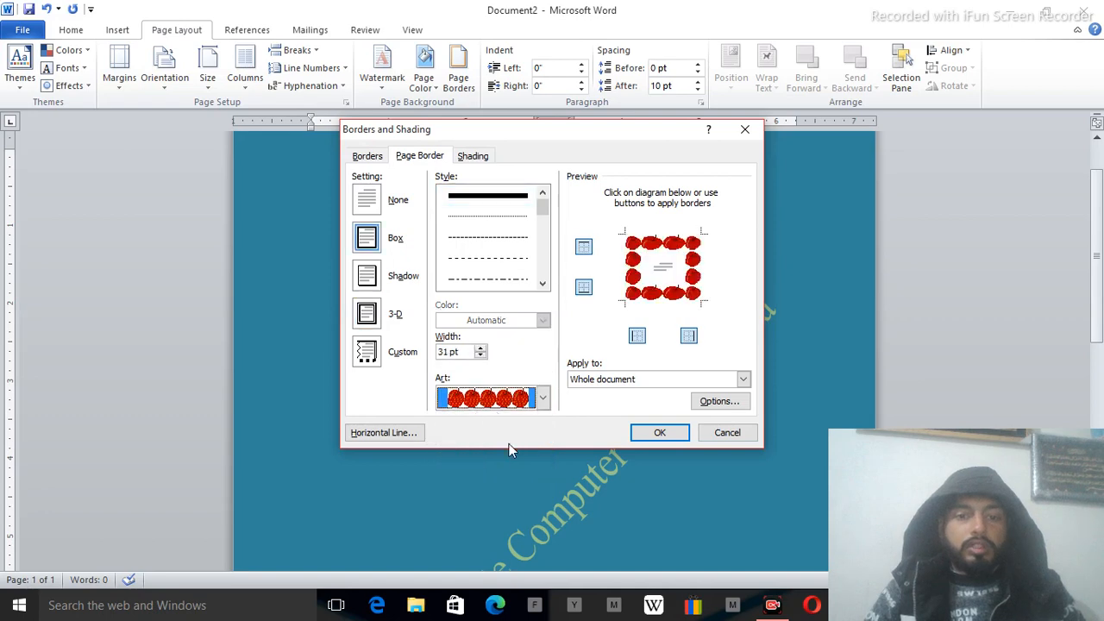
left_click(660, 434)
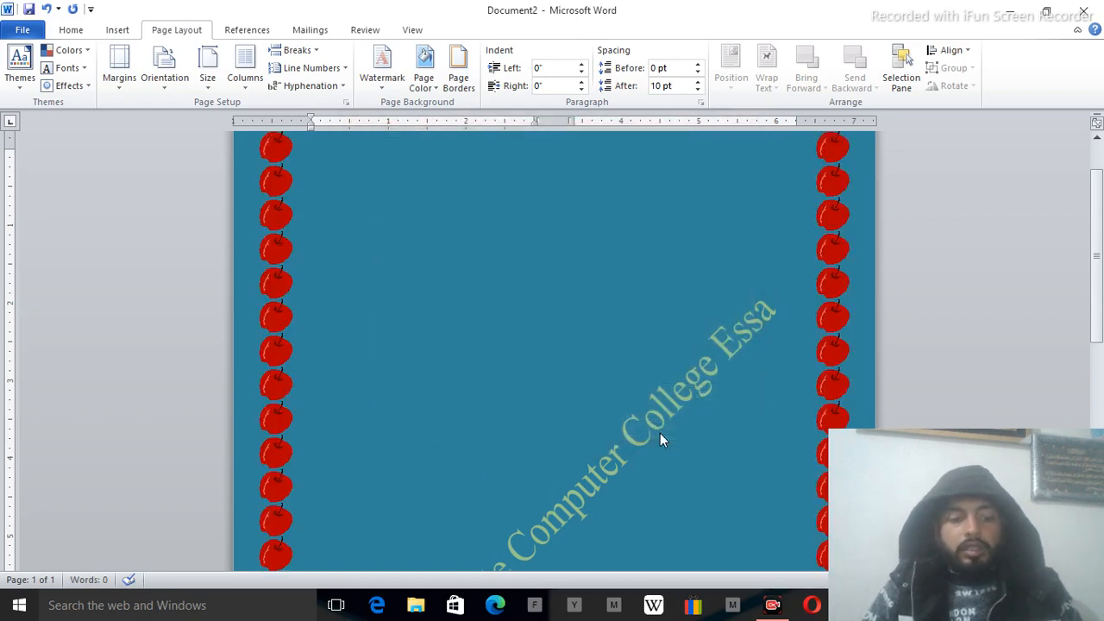
key("ctrl+z")
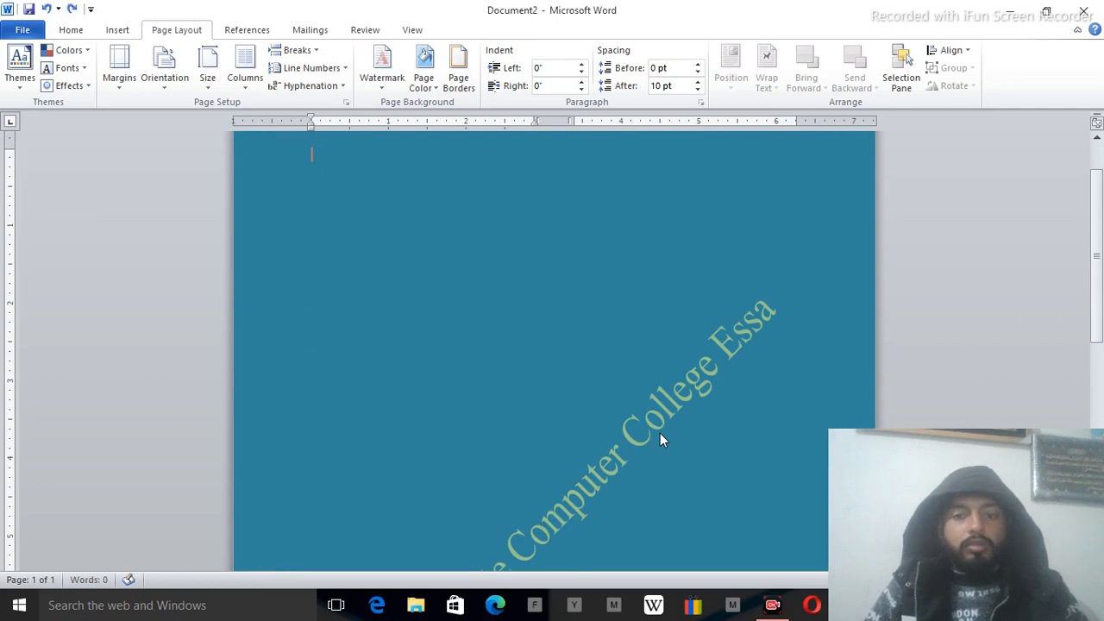
left_click(423, 78)
left_click(458, 77)
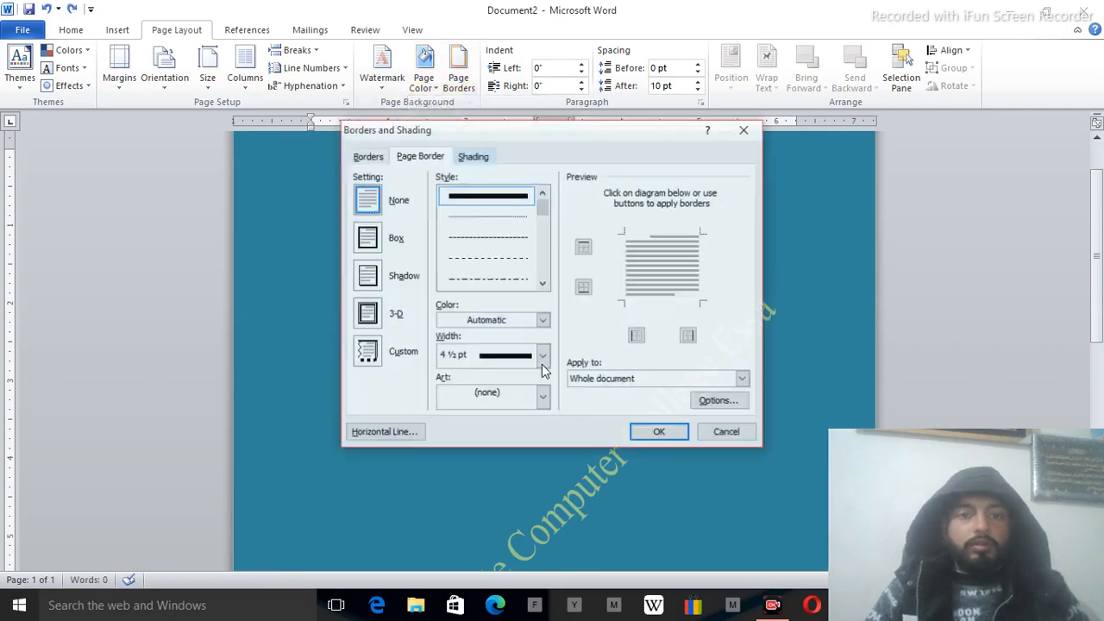
left_click(544, 397)
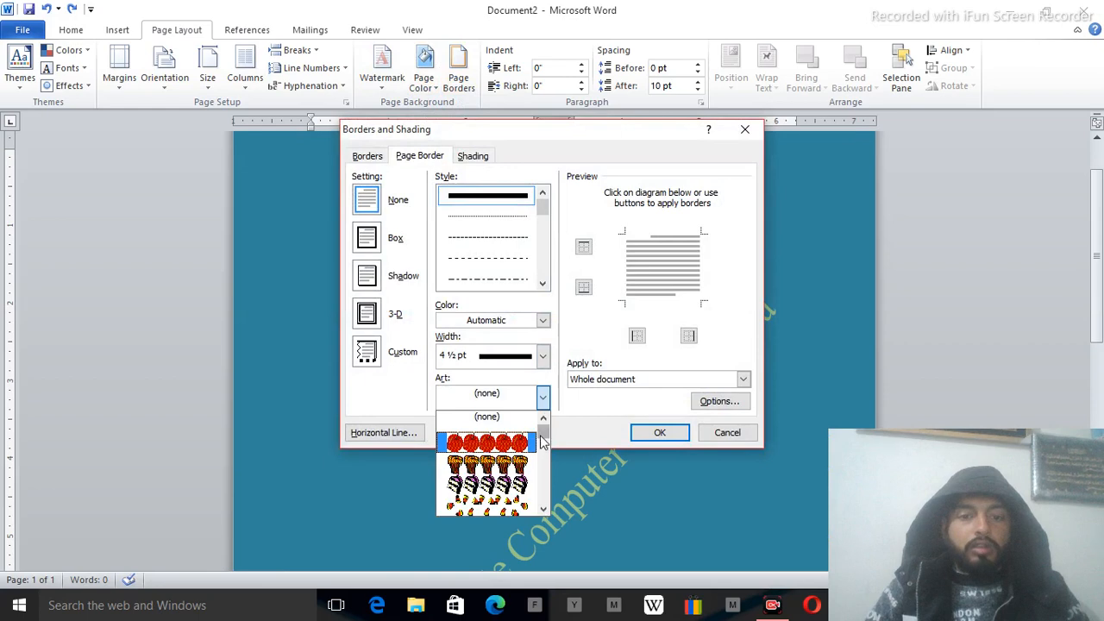
mouse_move(543, 428)
left_mouse_down()
mouse_move(550, 486)
mouse_move(543, 424)
left_mouse_up()
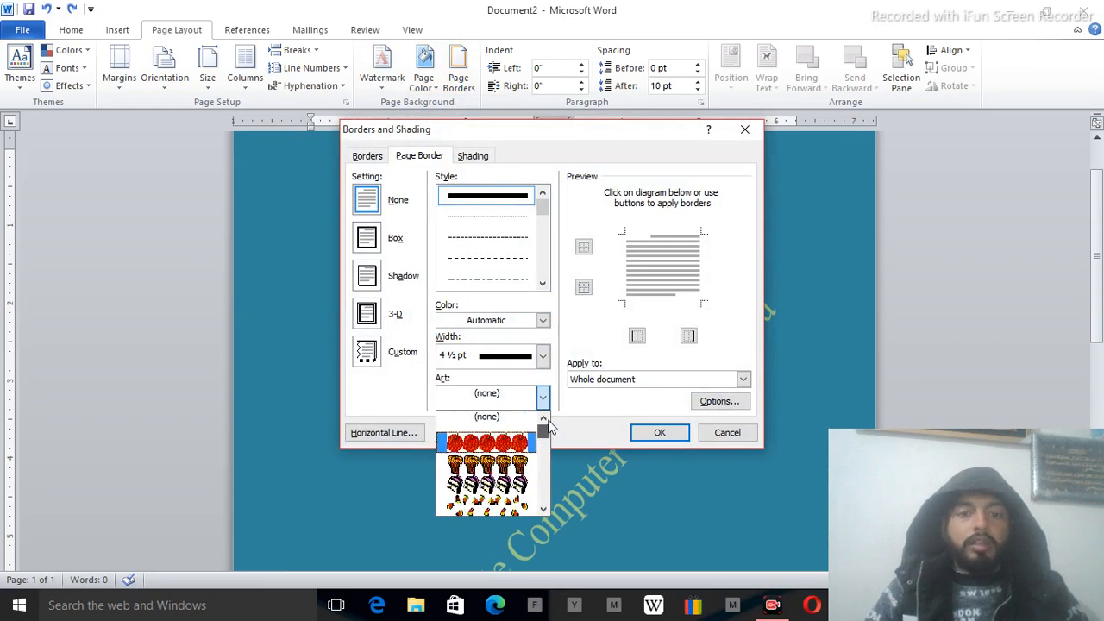
scroll(543, 278, "down", 3)
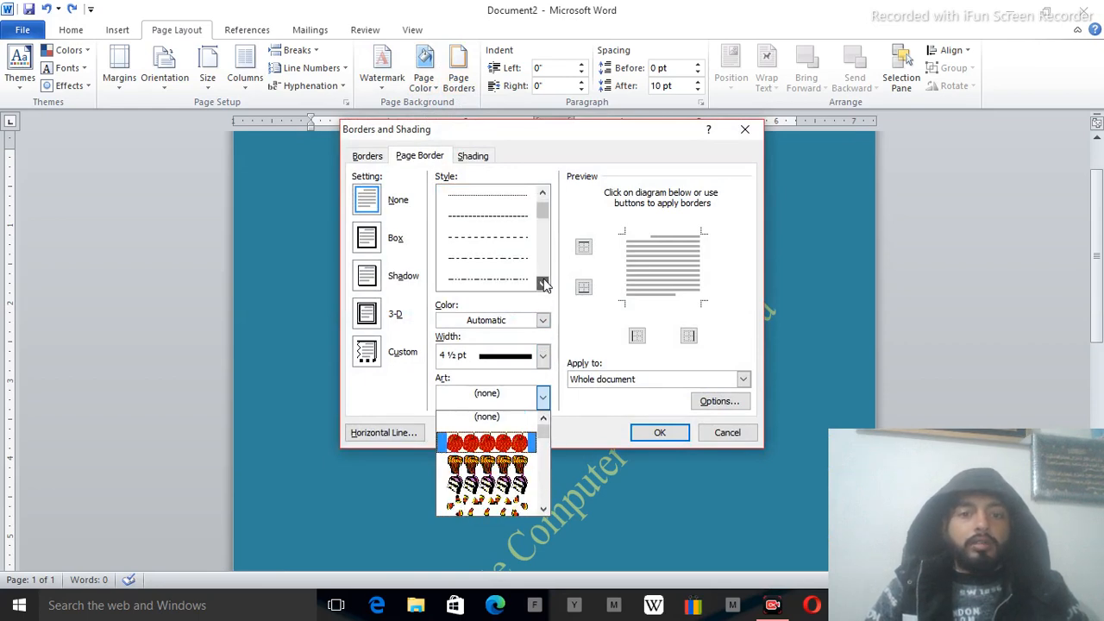
left_click(520, 200)
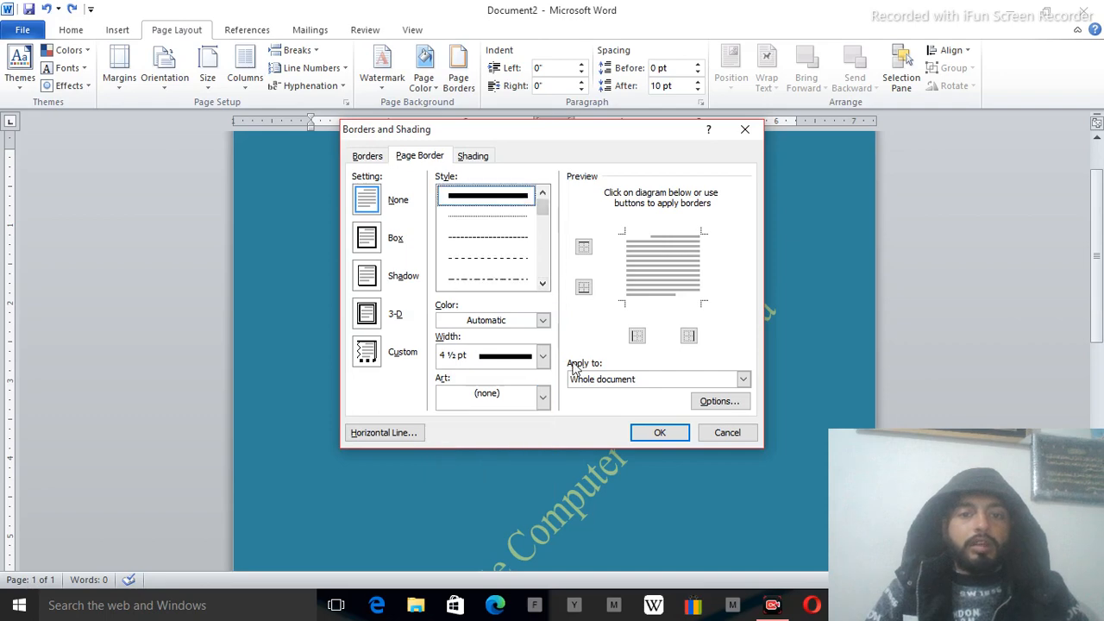
left_click(656, 433)
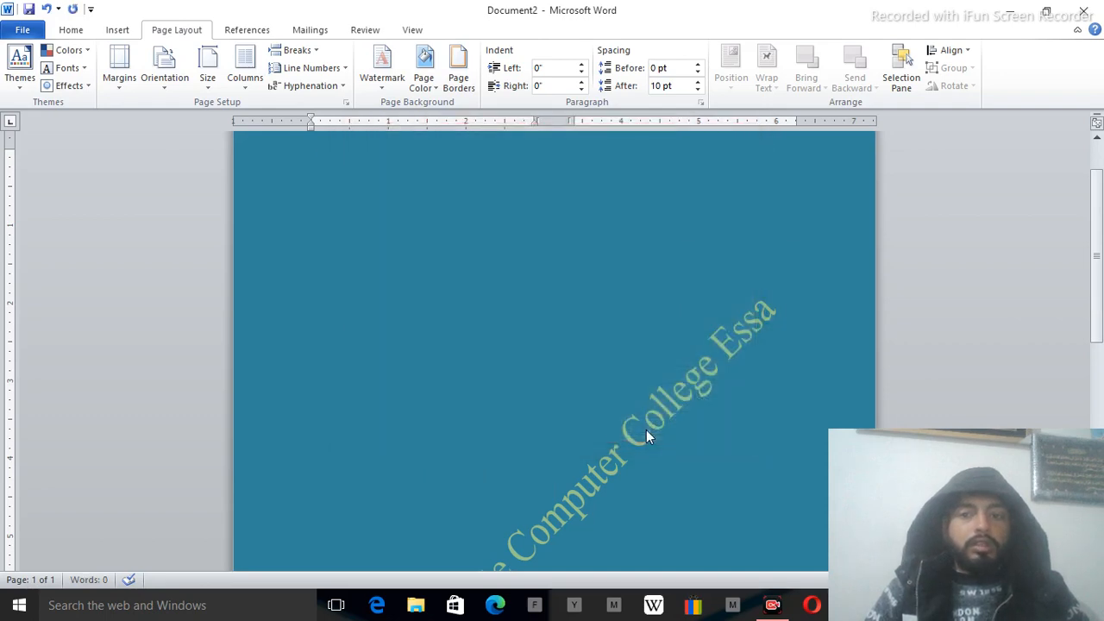
- Apply a 3-D page border with the double-line style at ¾ pt width to the whole document
left_click(458, 76)
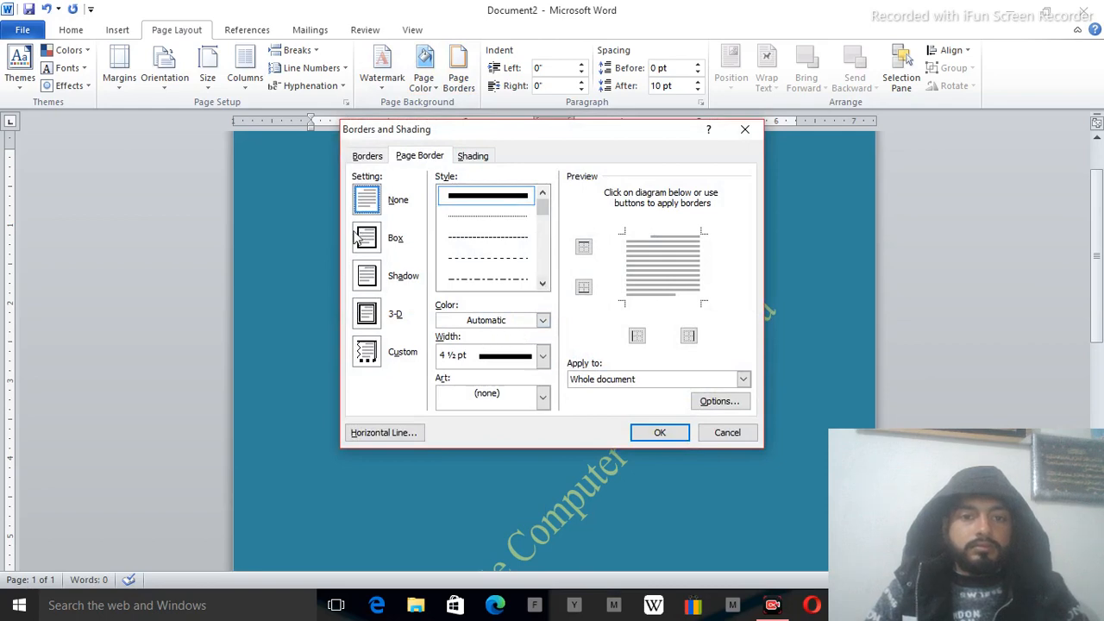
left_click(368, 314)
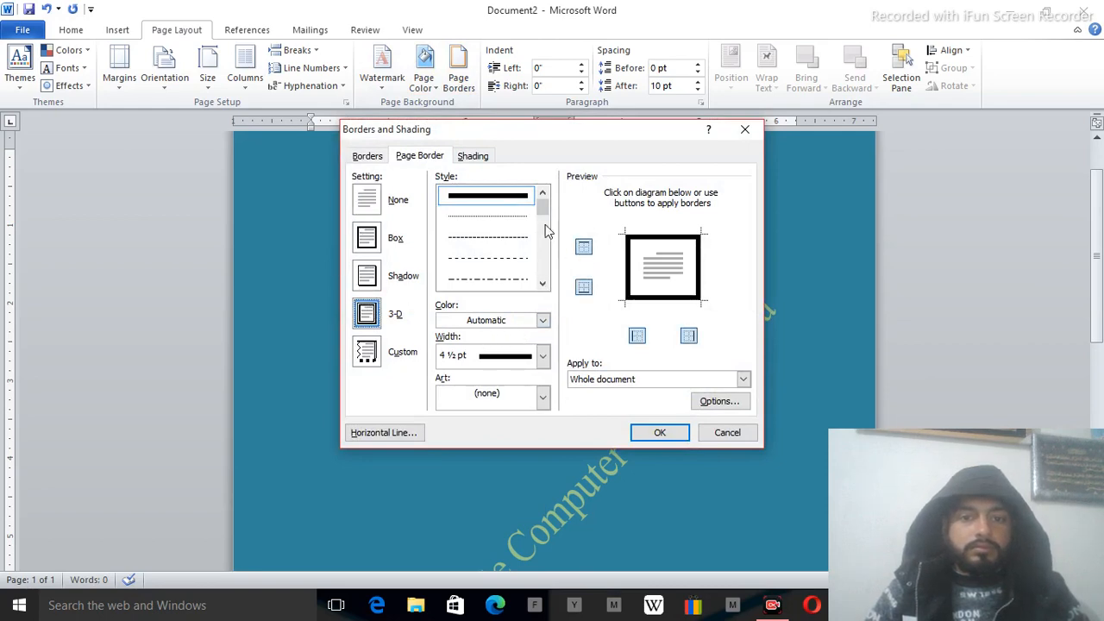
scroll(548, 211, "down", 1)
left_click(509, 278)
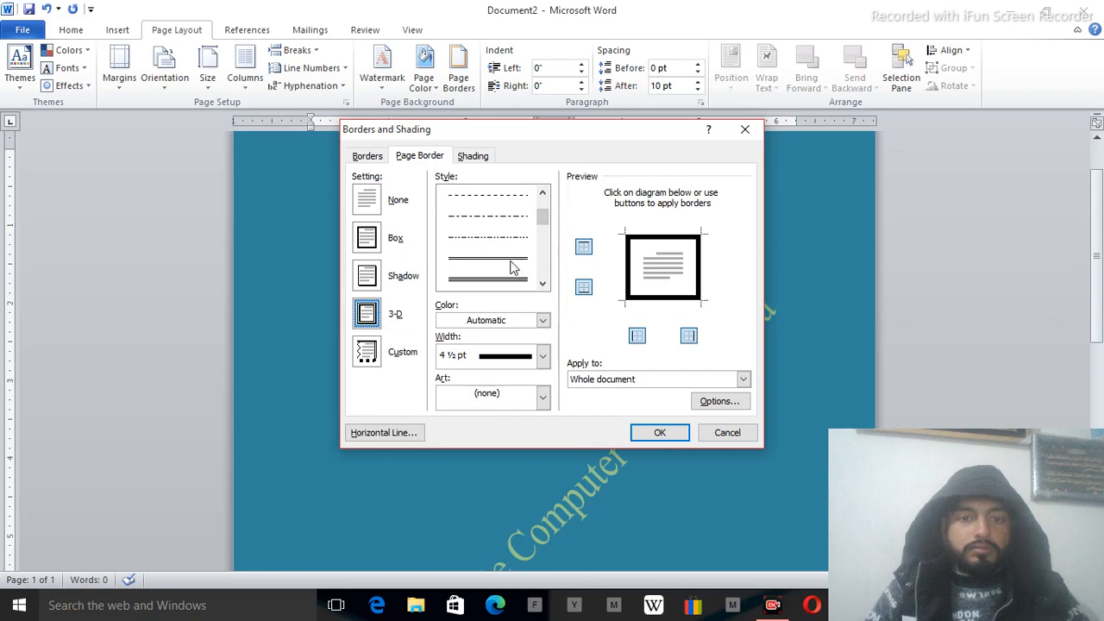
left_click(543, 355)
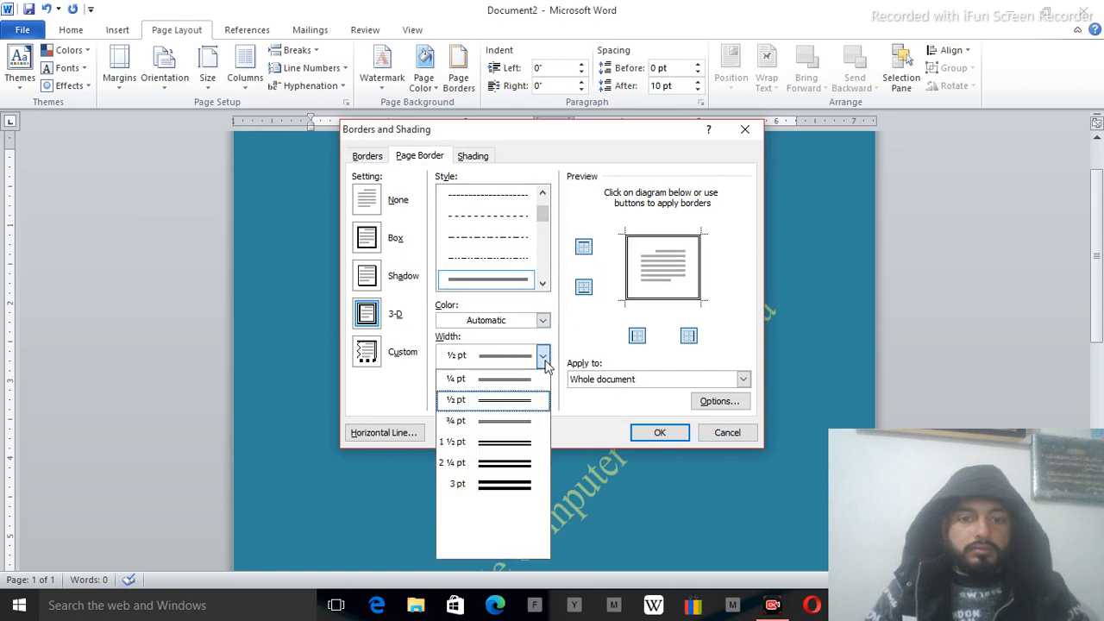
left_click(517, 420)
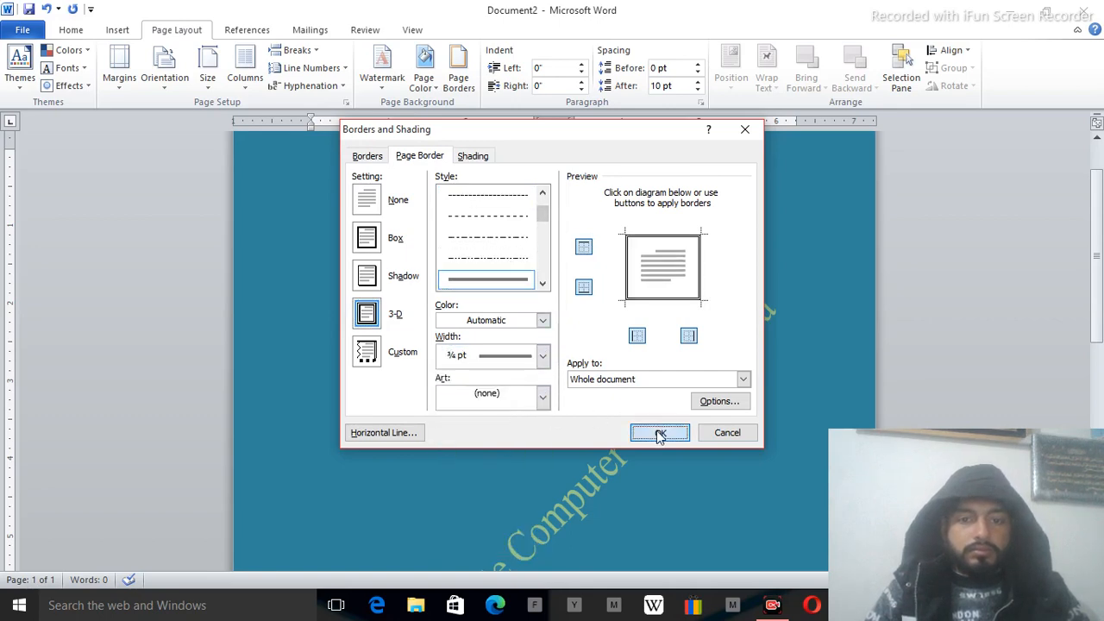
left_click(656, 432)
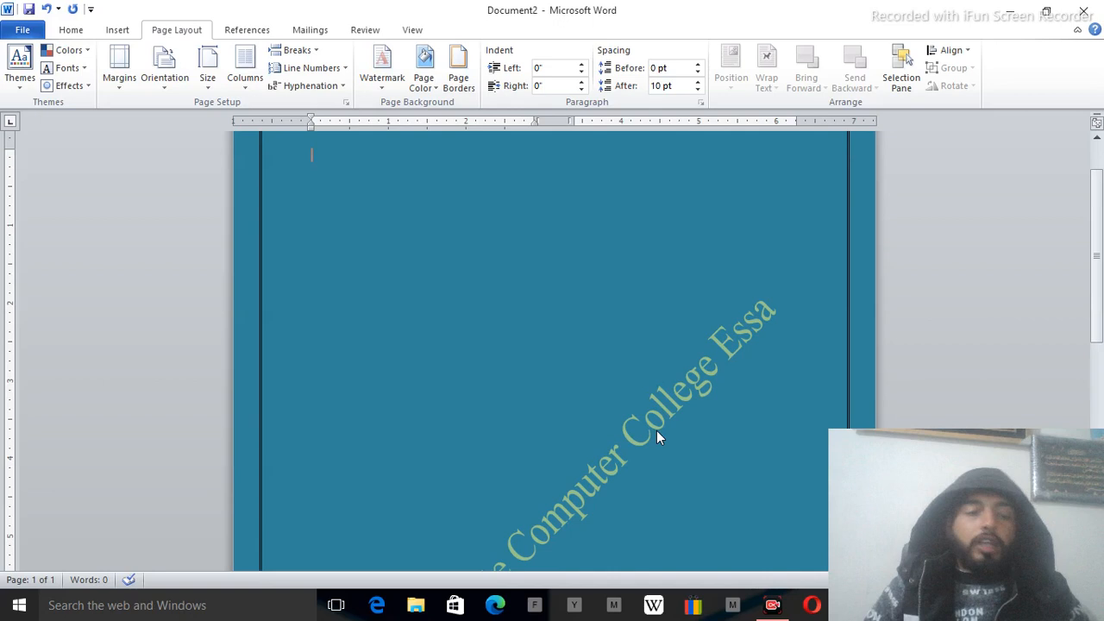
left_click(256, 35)
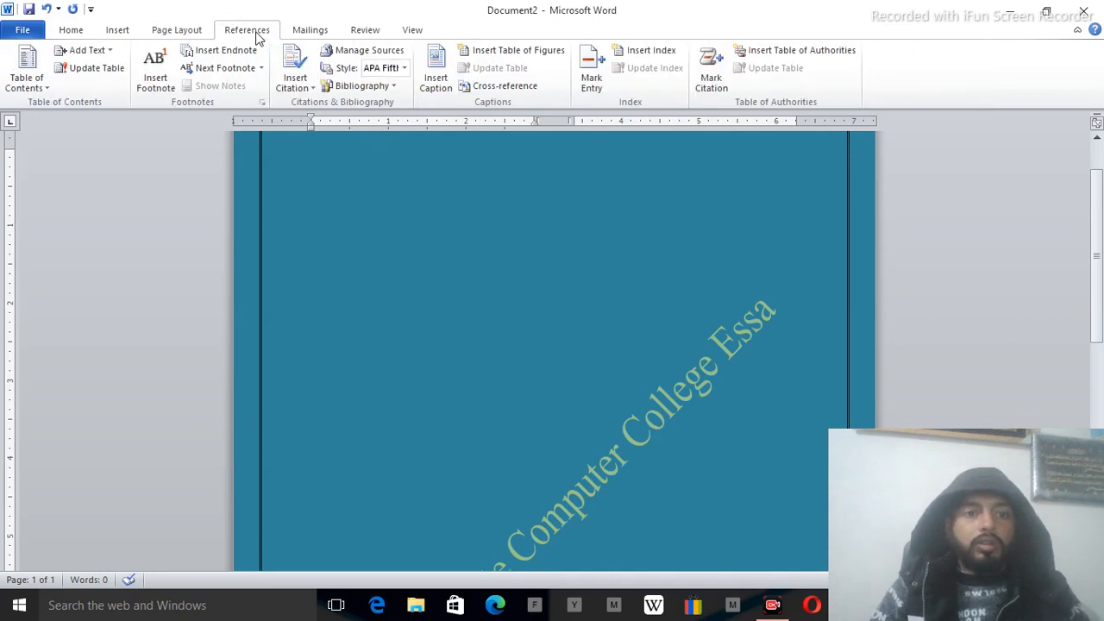
left_click(134, 34)
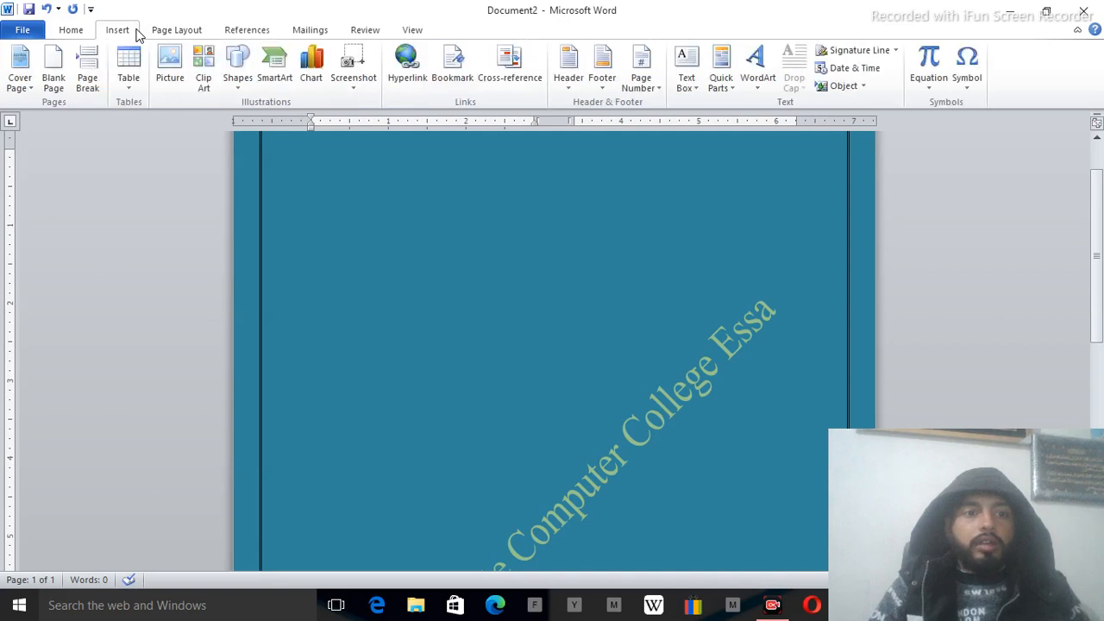